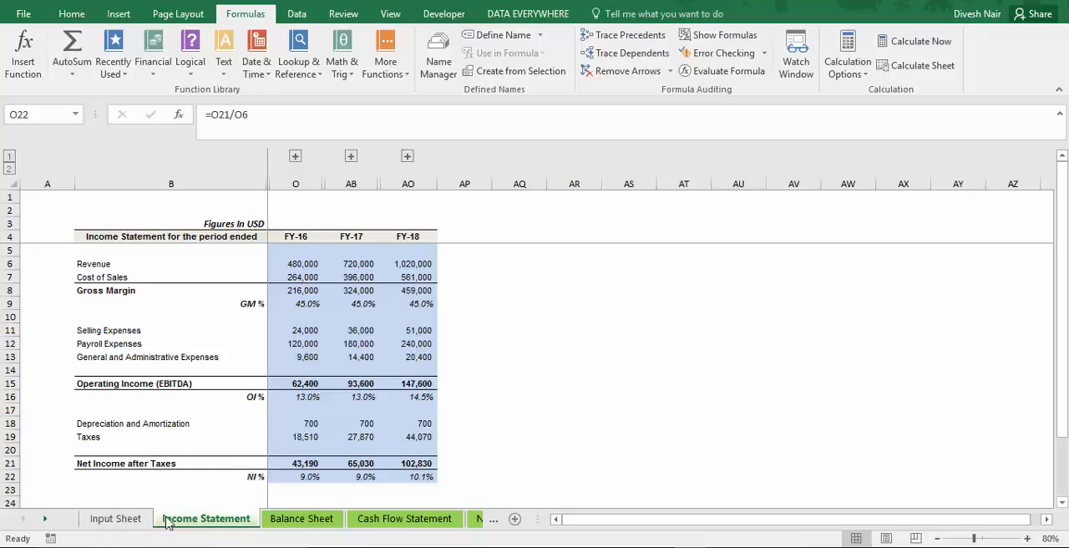
Set the First Year of Business to 2017 on the Input Sheet.
left_click(120, 519)
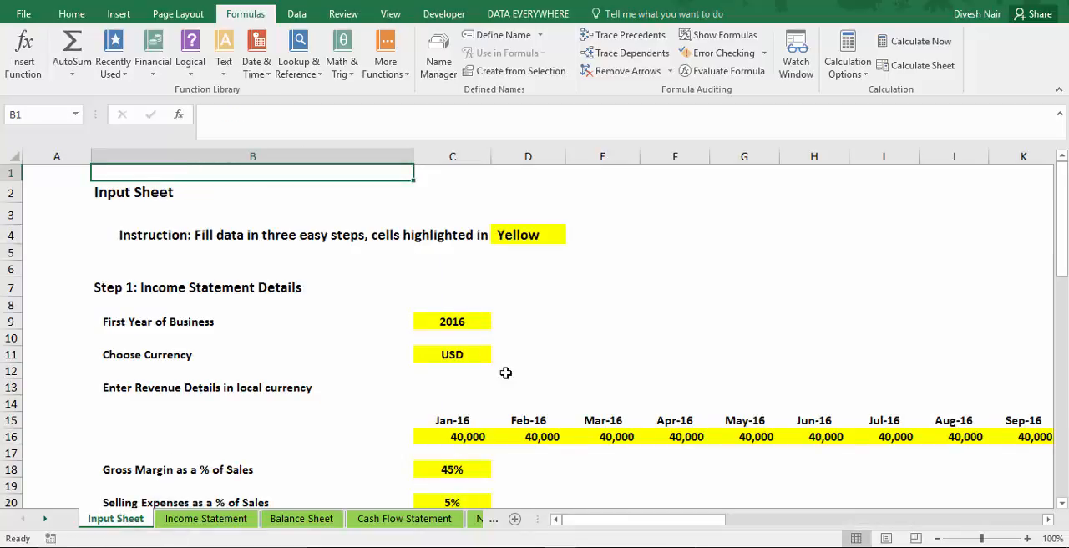
left_click(446, 293)
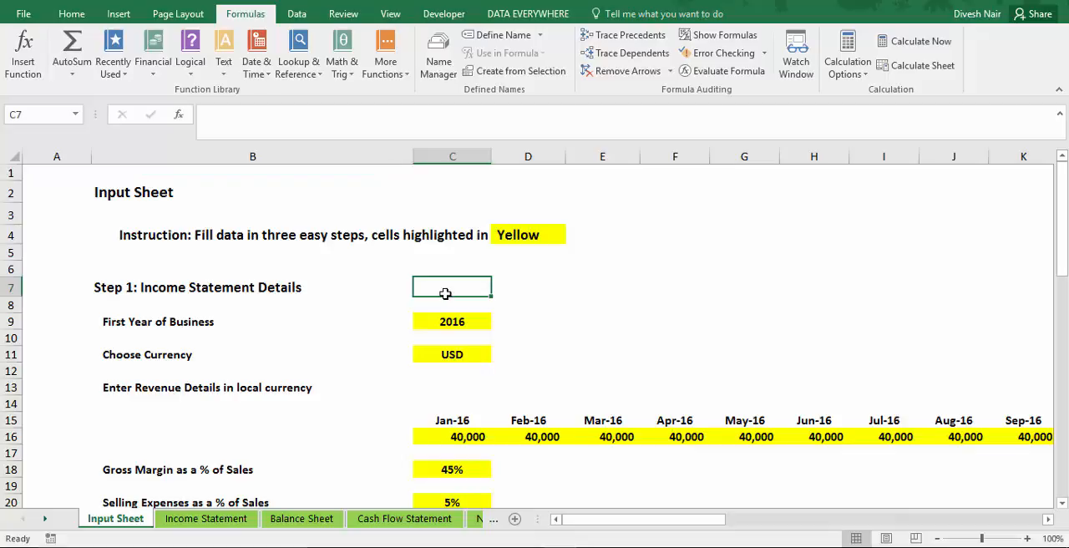
key("Down")
key("Down")
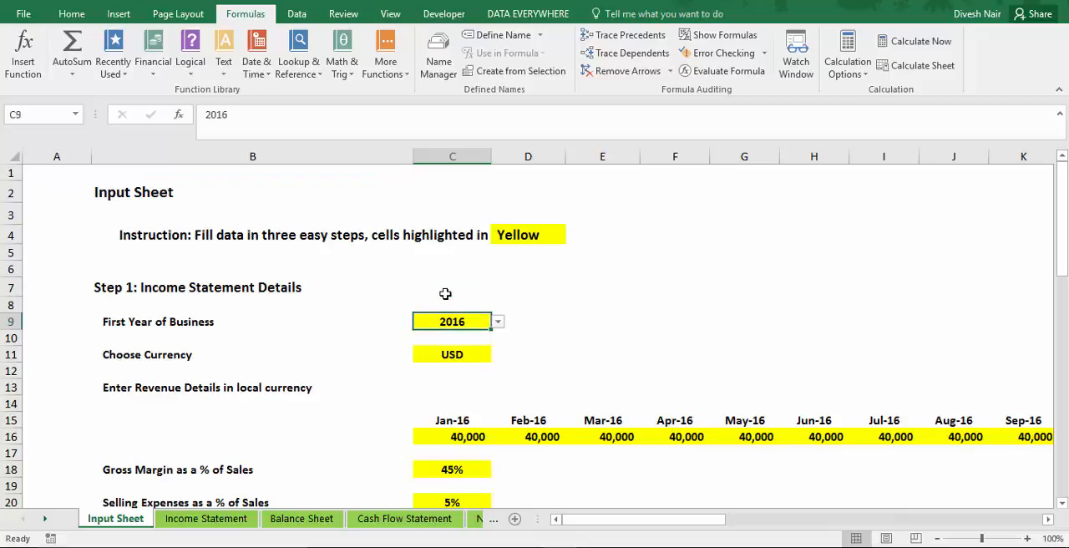
left_click(498, 322)
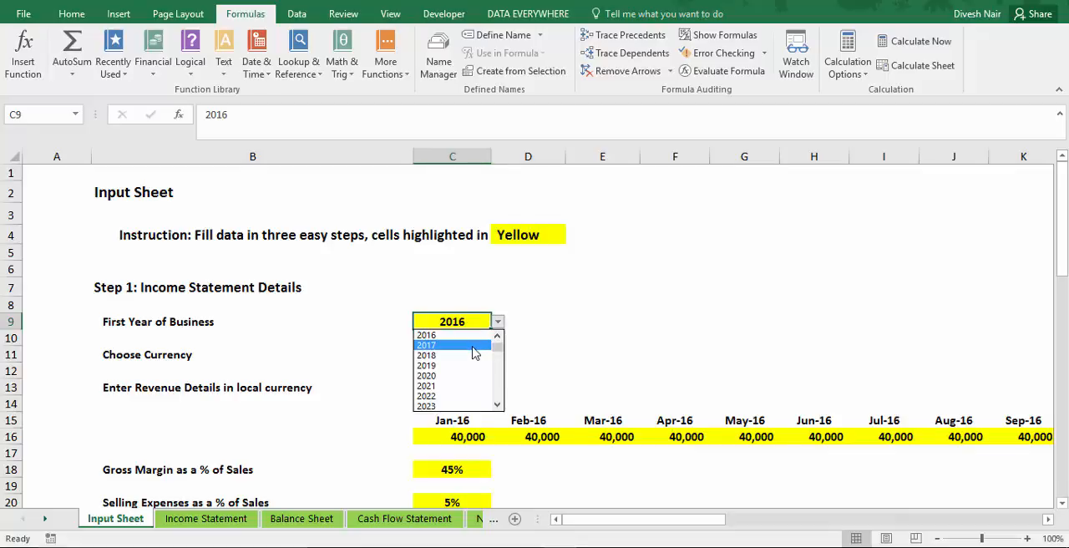
left_click(474, 345)
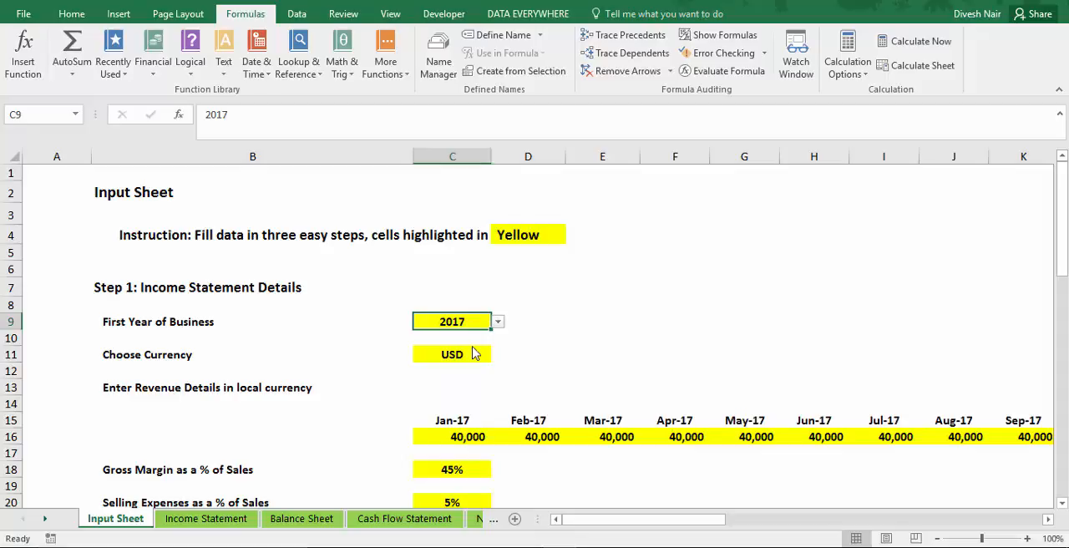
Check the month headings above the revenue row on the Input Sheet and the formula behind the first one.
left_click(449, 418)
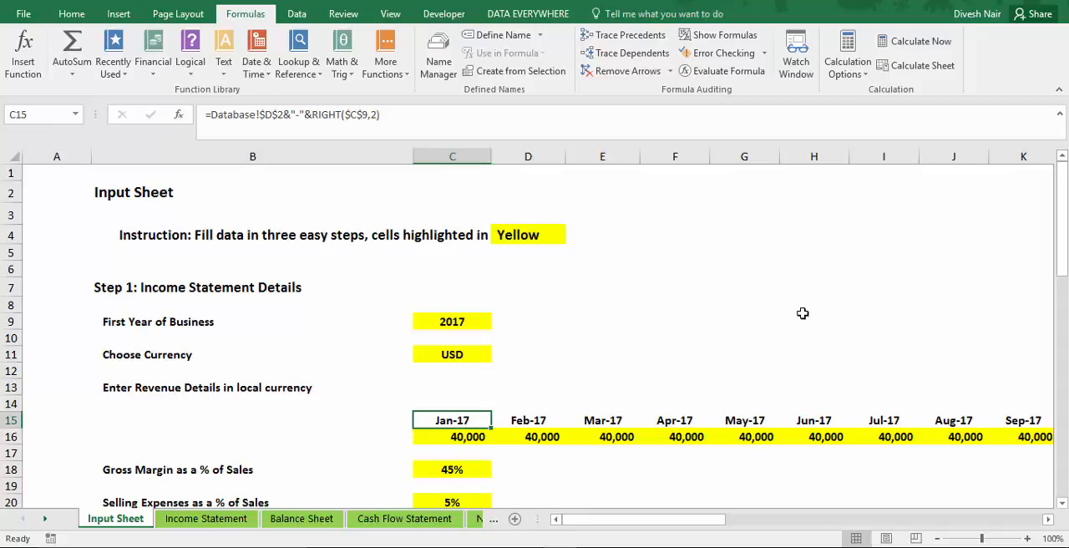
key("Right")
key("Left")
key("Left")
key("Up")
key("Right")
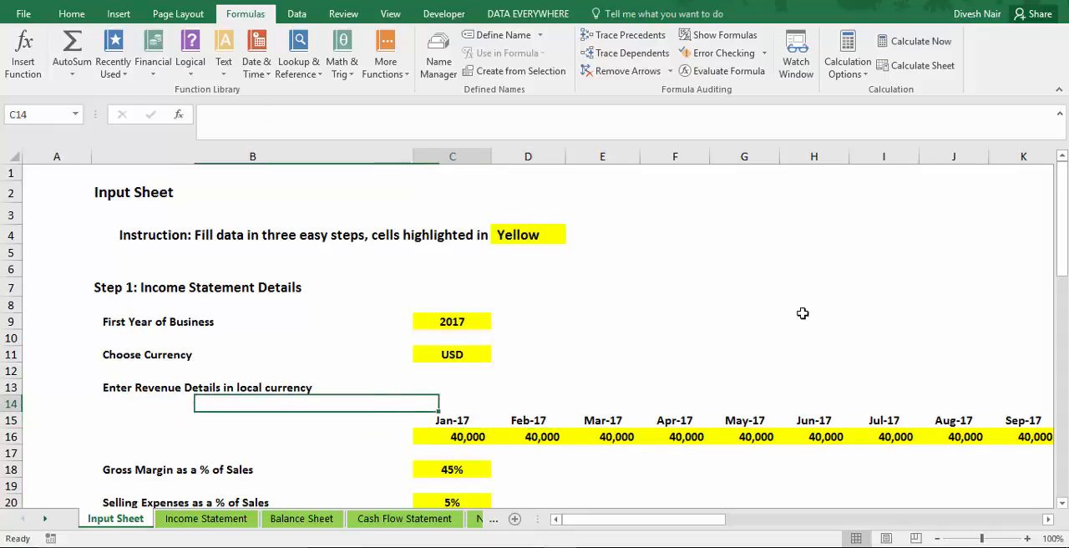
Review the fiscal-year column headings on the Income Statement sheet.
key("ctrl+Page_Down")
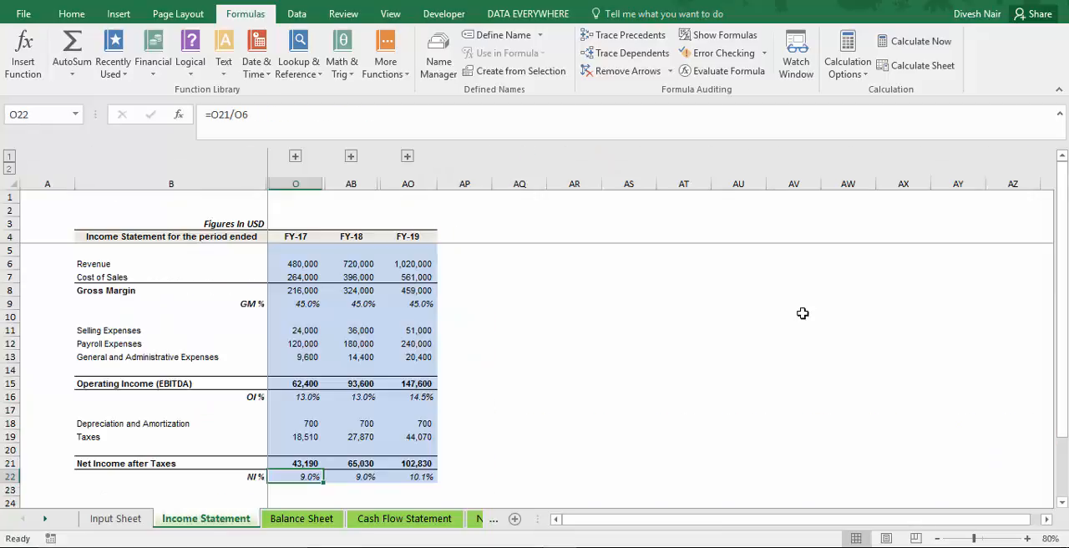
left_click(288, 237)
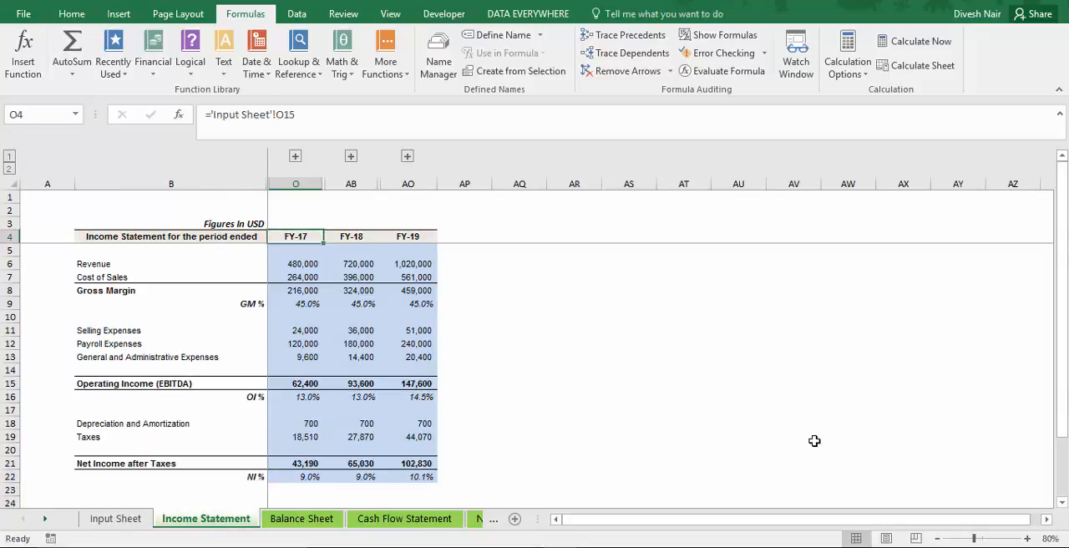
key("Right")
key("Right")
key("Left")
key("Left")
key("Left")
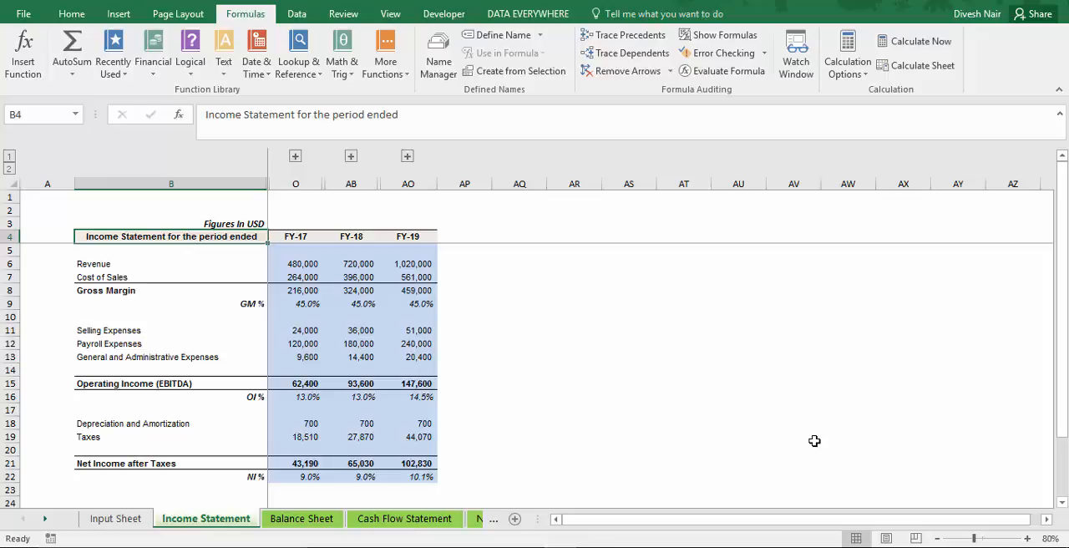
Return to the Input Sheet and choose EUR as the currency after viewing the available options.
key("ctrl+Page_Up")
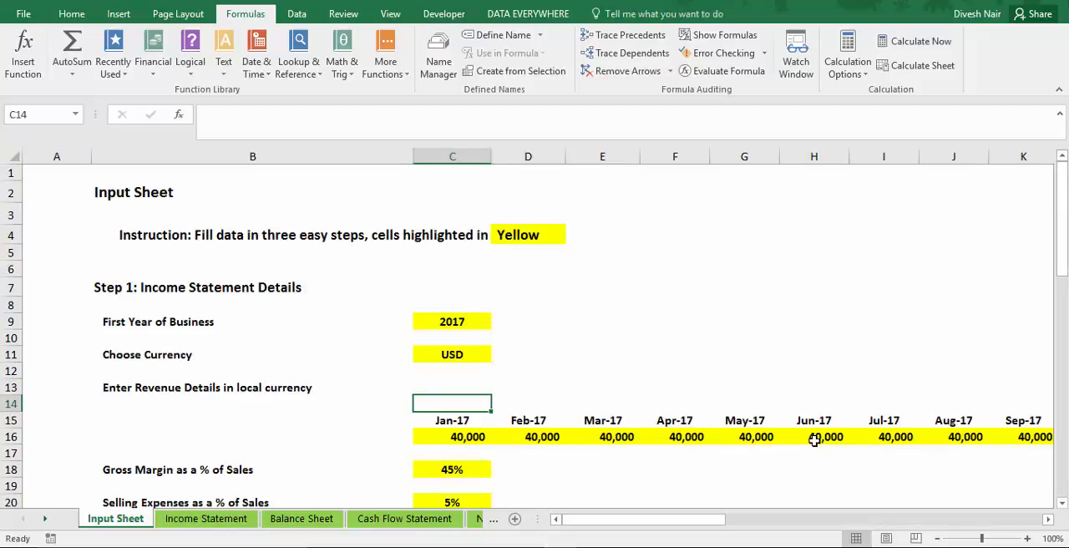
left_click(483, 355)
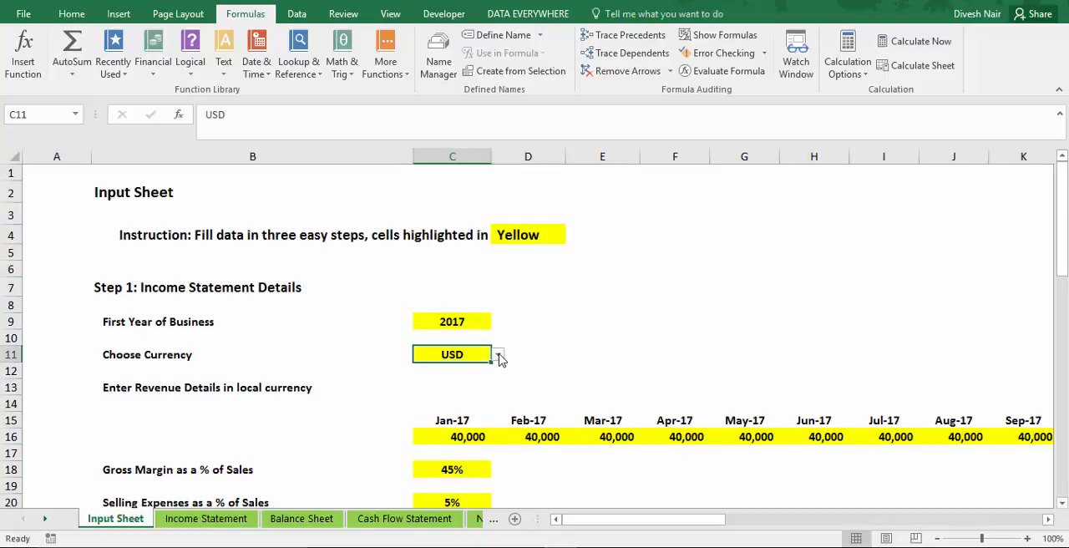
left_click(498, 355)
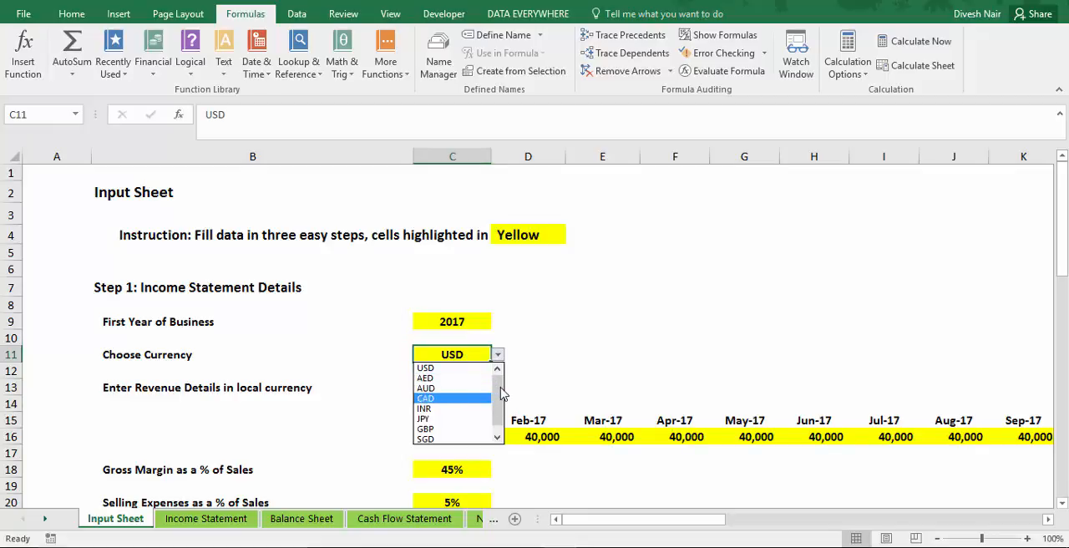
left_click_drag(501, 389, 502, 406)
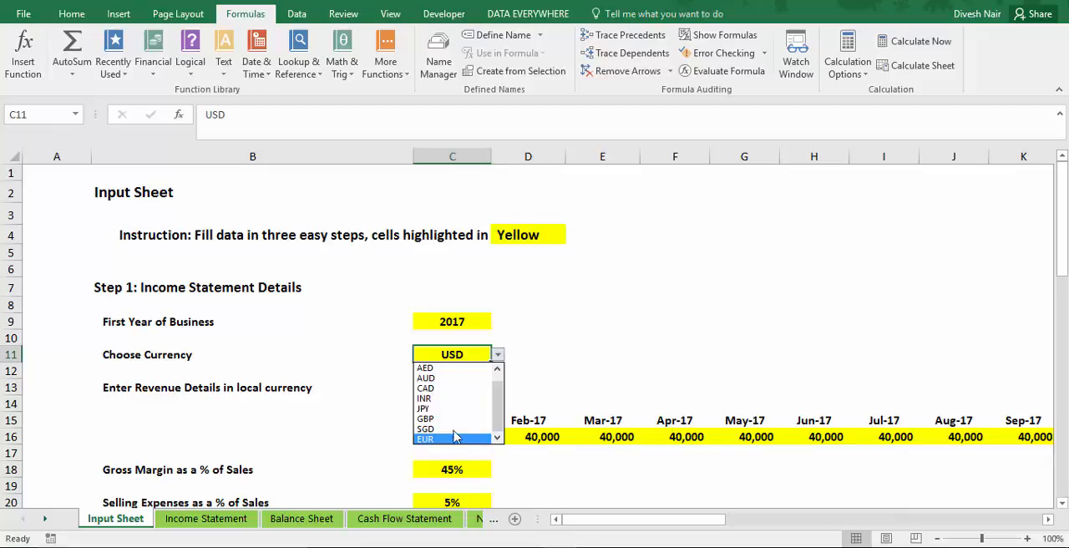
left_click(550, 379)
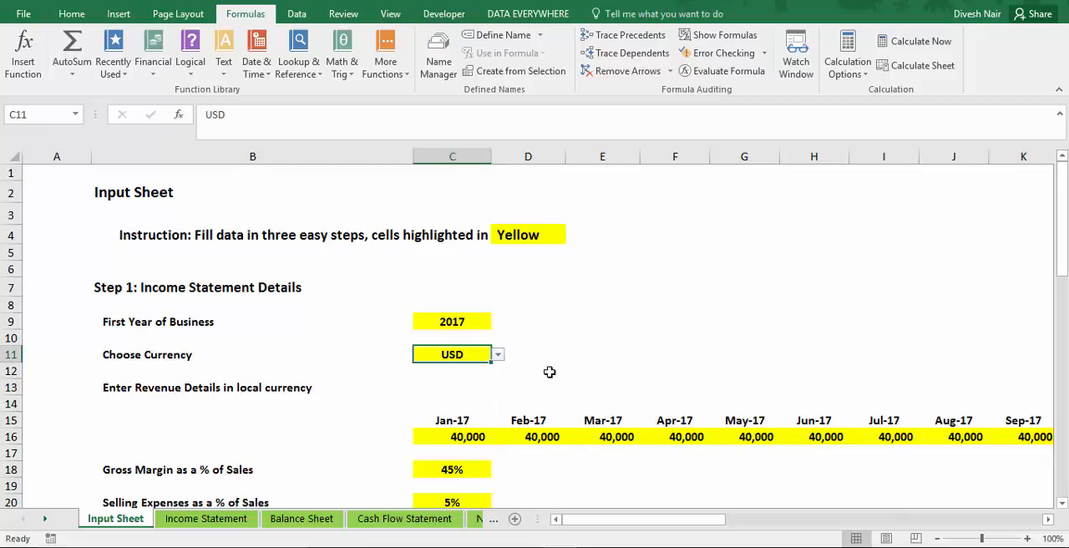
left_click(499, 358)
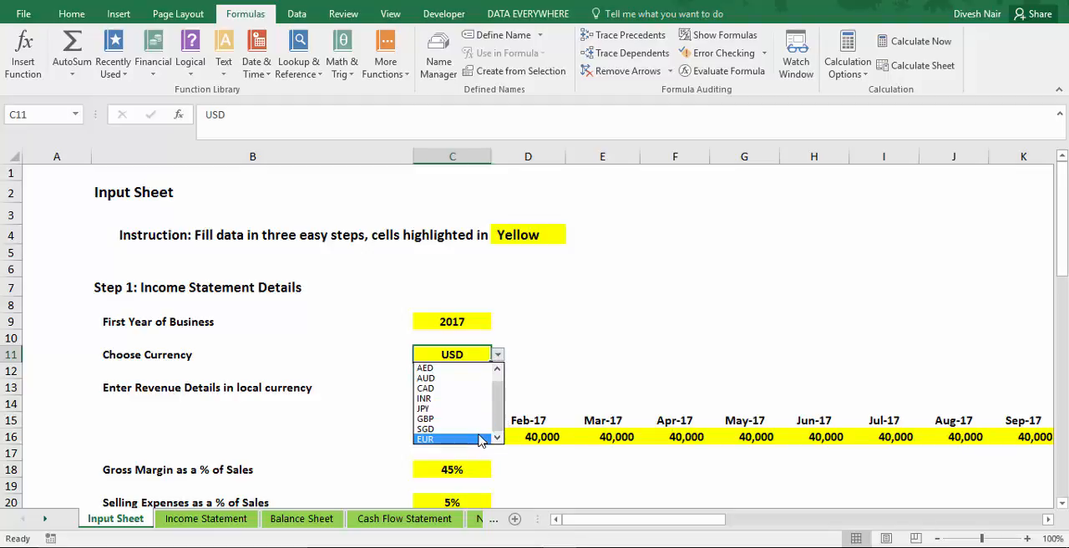
left_click(481, 438)
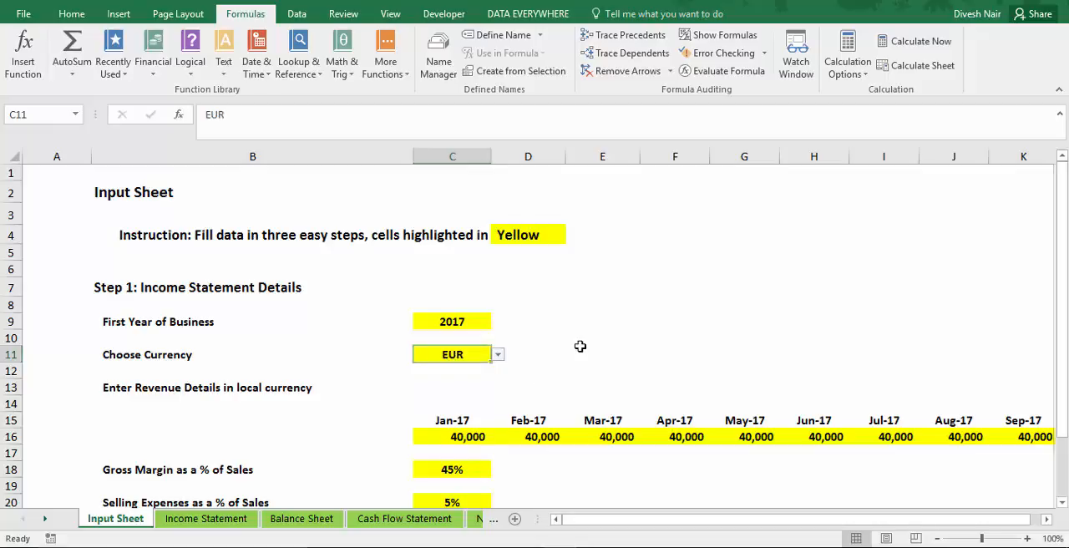
Inspect the currency label above the Income Statement heading and follow its formula back to the source input cell.
key("ctrl+Page_Down")
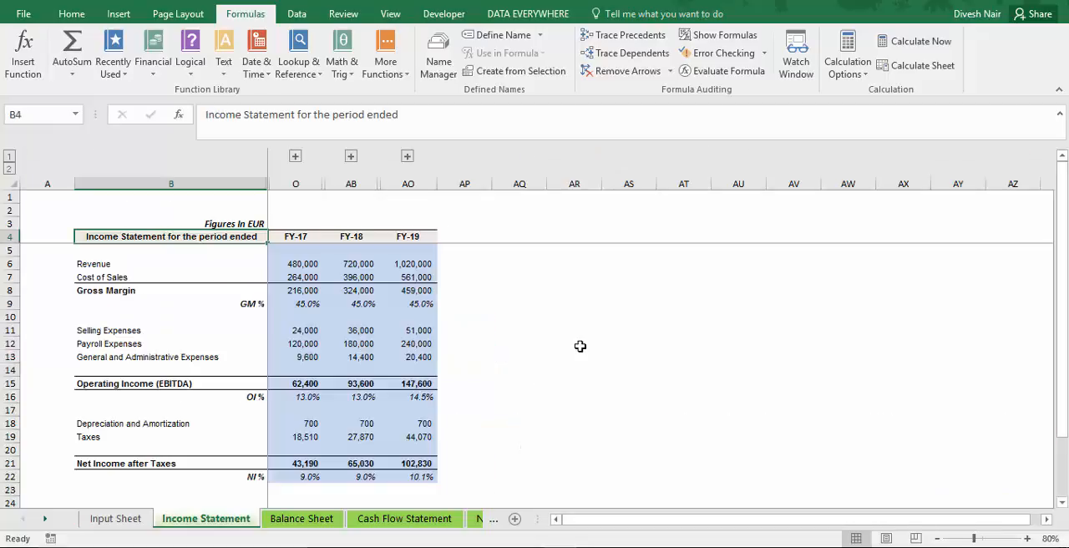
left_click(251, 223)
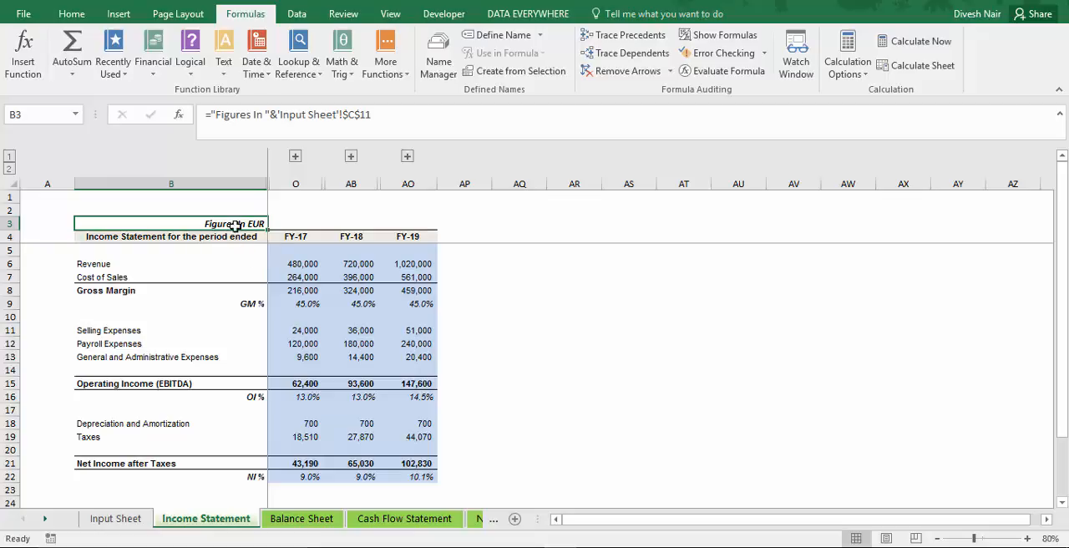
key("ctrl+bracketleft")
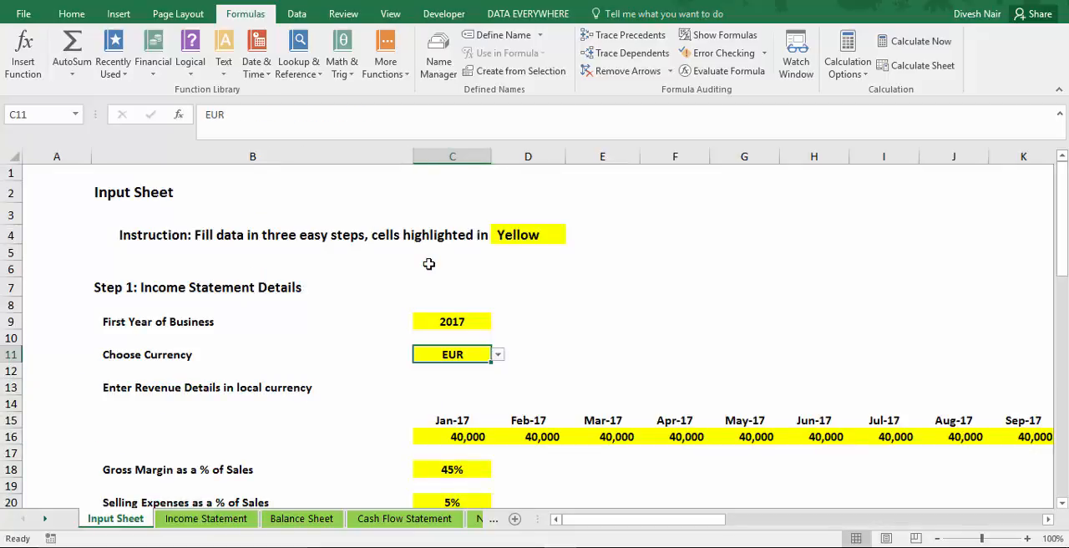
Examine the first year's monthly revenue entries in row 16, from January to December.
key("Down")
key("Down")
key("Down")
key("Down")
key("Down")
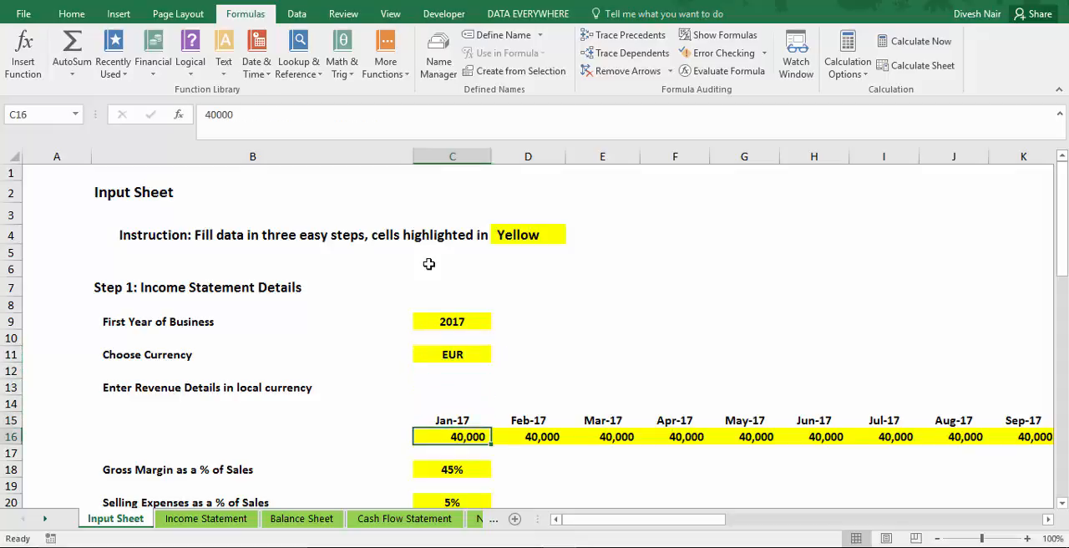
key("shift+Right")
key("shift+Right")
key("shift+Right")
key("shift+Right")
key("shift+Right")
key("shift+Right")
key("shift+Right")
key("shift+Right")
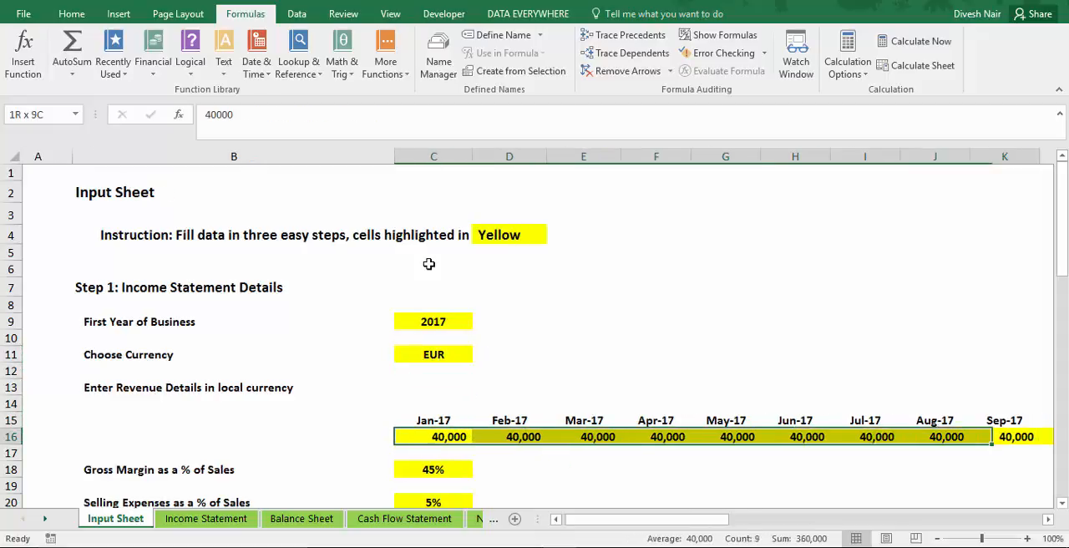
key("ctrl+shift+Right")
key("Left")
key("Right")
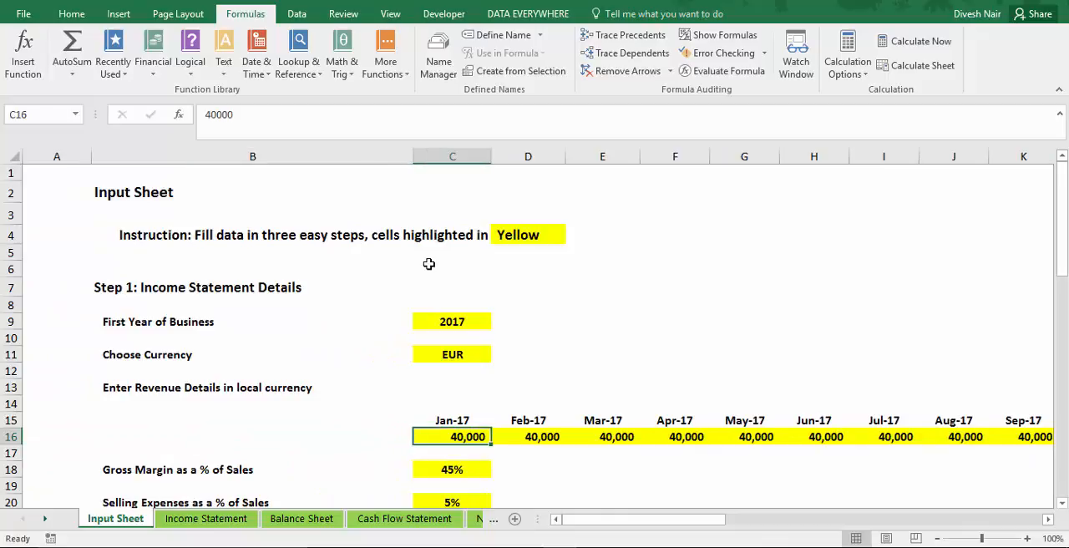
key("shift+Right")
key("shift+Right")
key("shift+Right")
key("shift+Right")
key("shift+Right")
key("shift+Right")
key("shift+Right")
key("shift+Right")
key("shift+Right")
key("shift+Right")
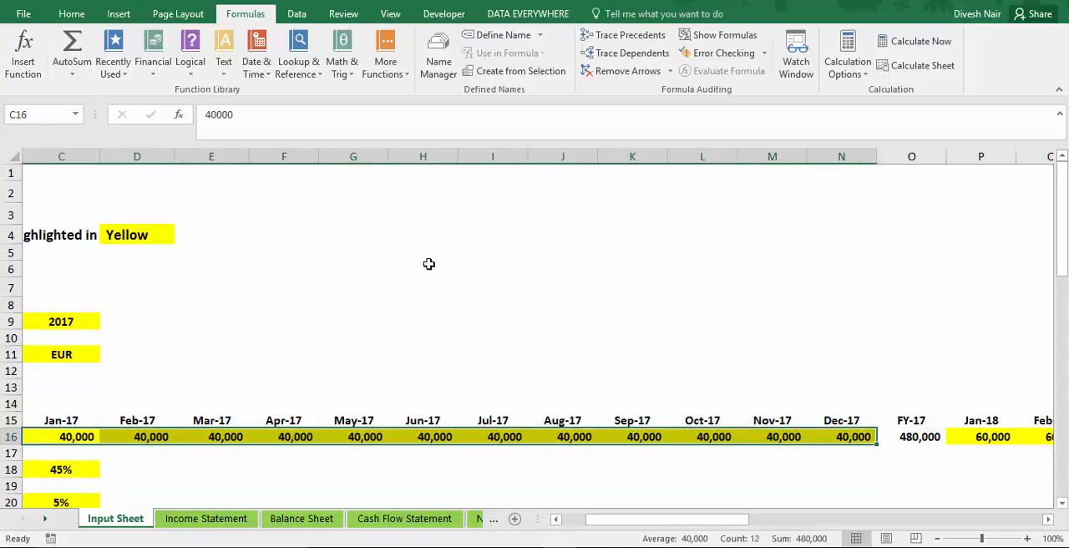
Inspect the first fiscal year's total revenue formula in O16 and the monthly revenue cells that feed it.
key("Right")
left_click(907, 437)
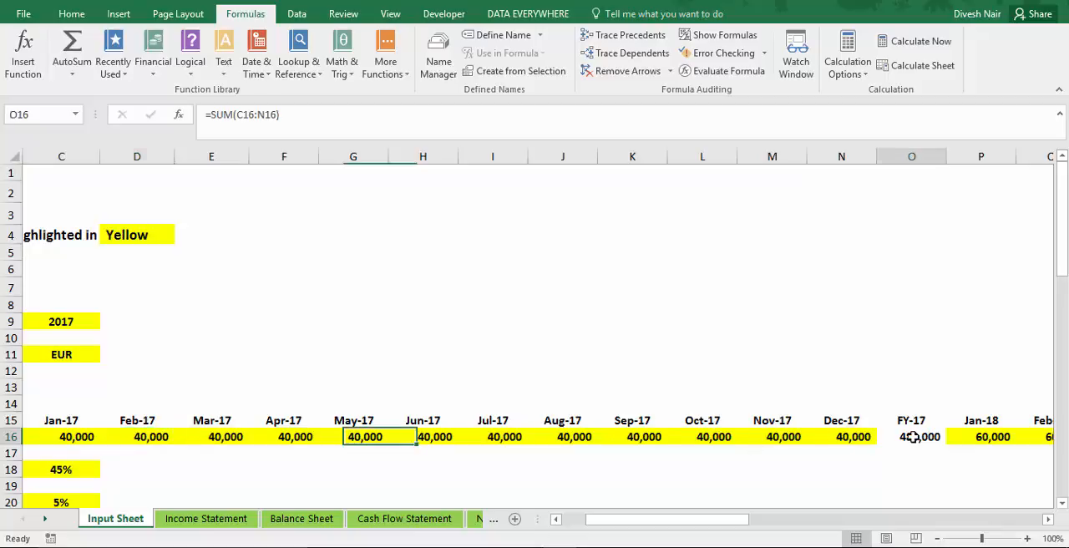
left_click(848, 440)
key("Left")
key("Left")
key("Left")
key("Left")
key("Left")
key("Left")
key("Left")
key("Left")
key("Left")
key("Left")
key("Left")
key("Left")
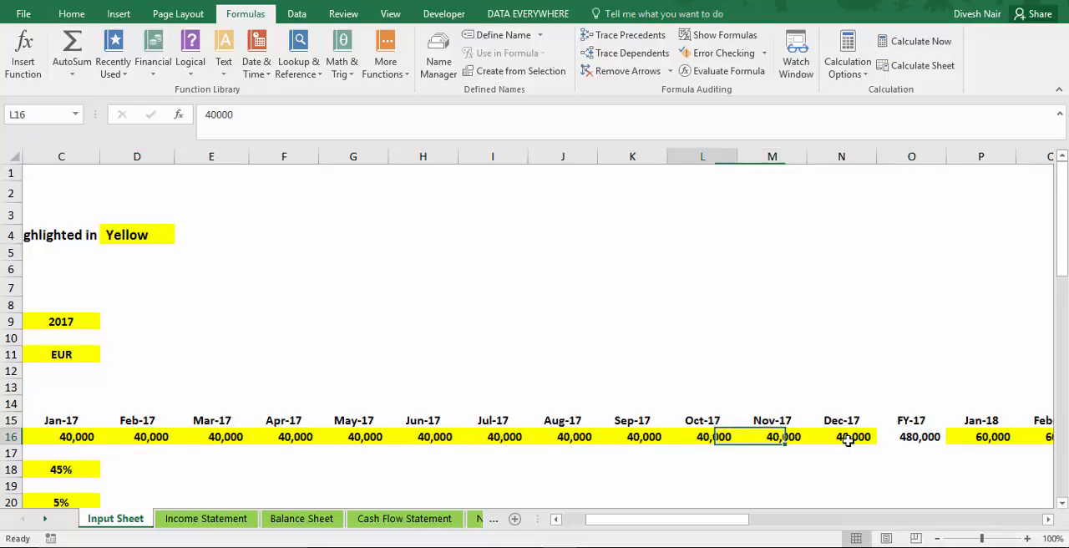
key("Right")
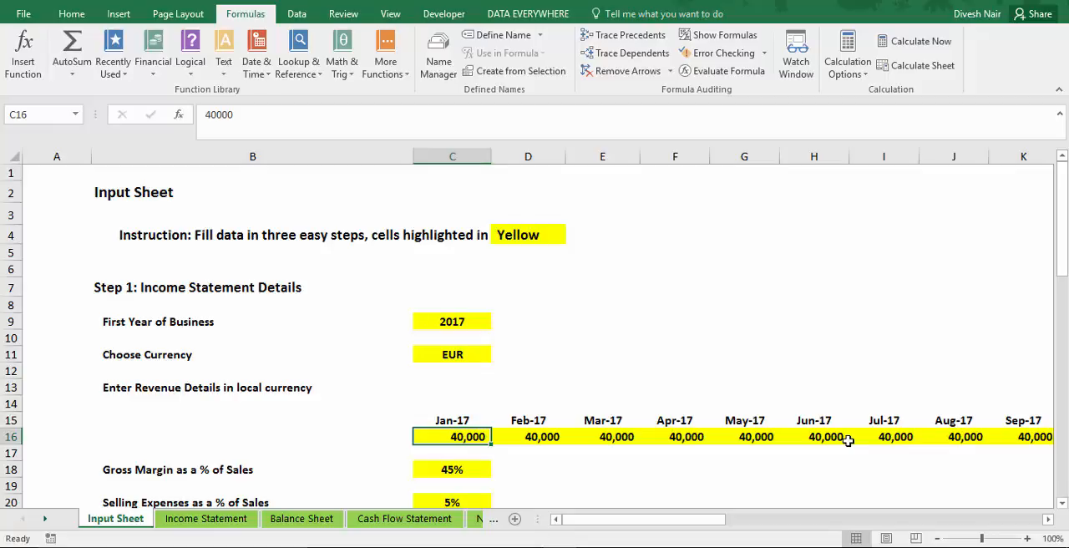
key("Right")
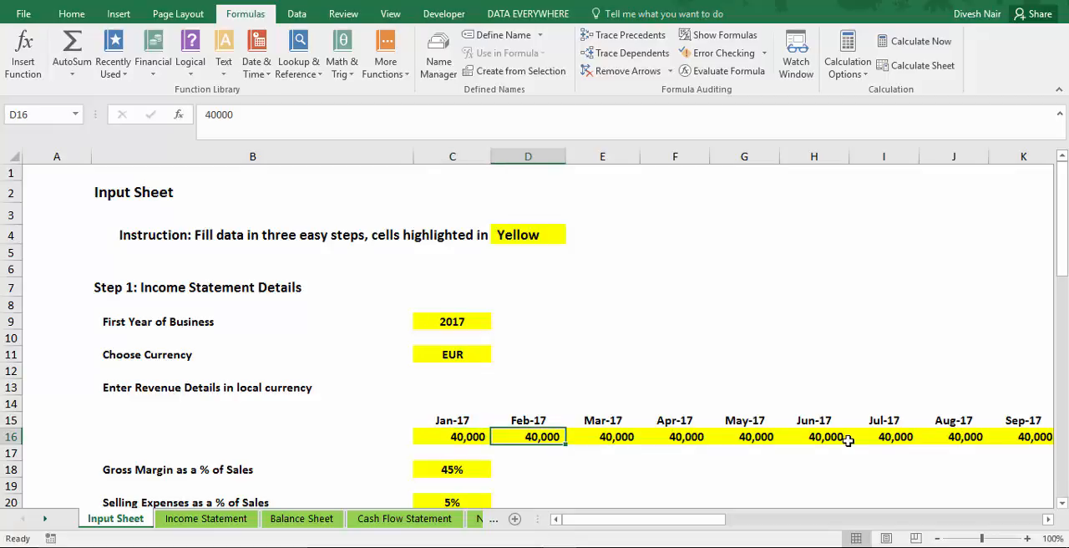
key("Down")
key("Up")
key("Left")
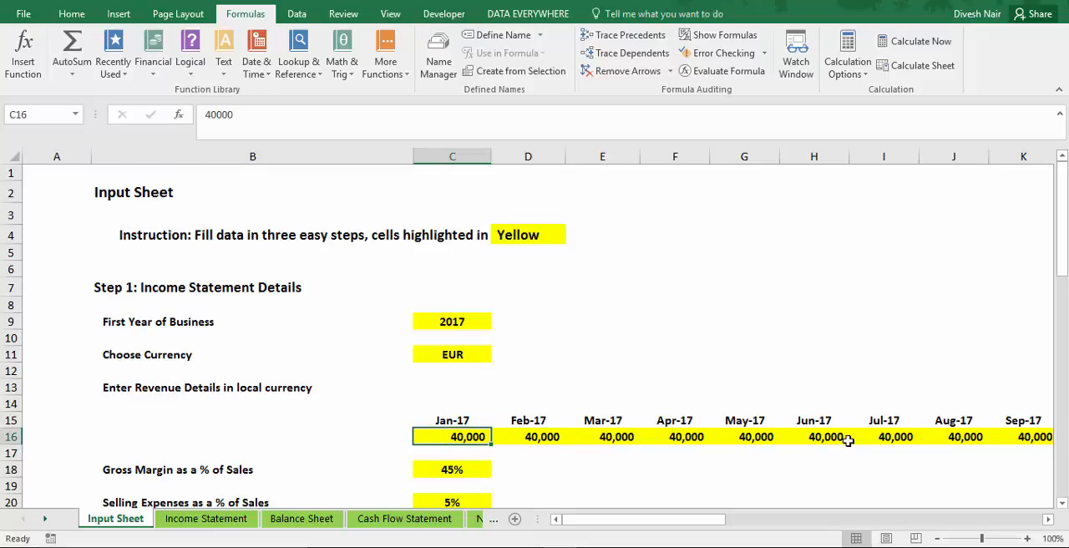
Set the Jan-17, Feb-17 and Mar-17 revenue to 0.
type("0")
key("Return")
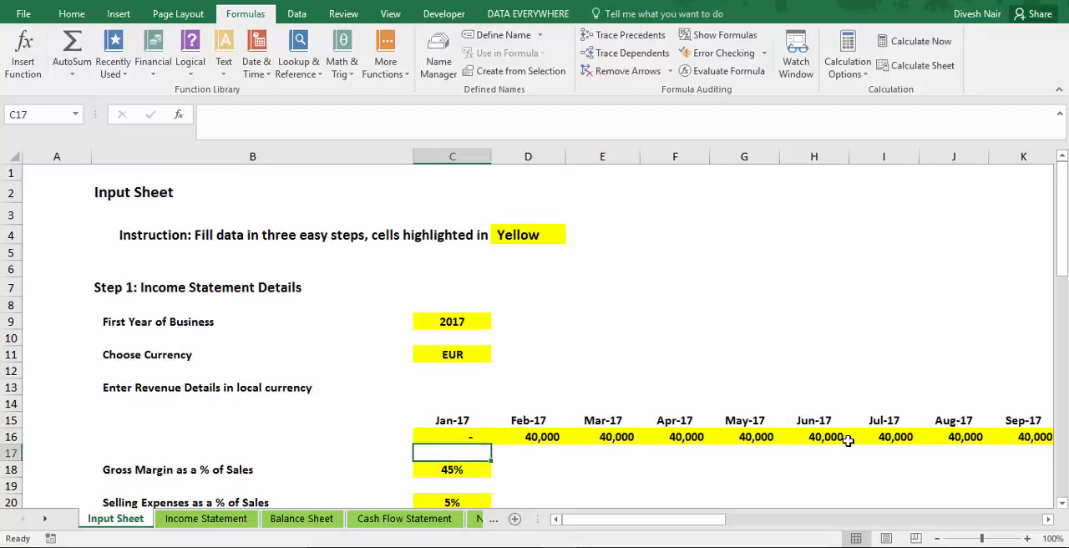
key("Up")
key("Right")
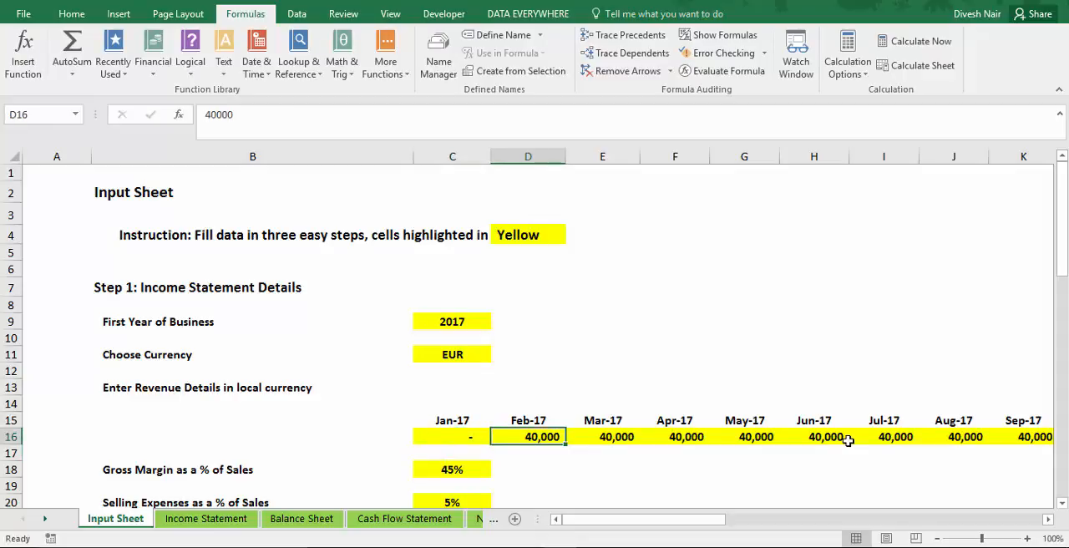
type("0")
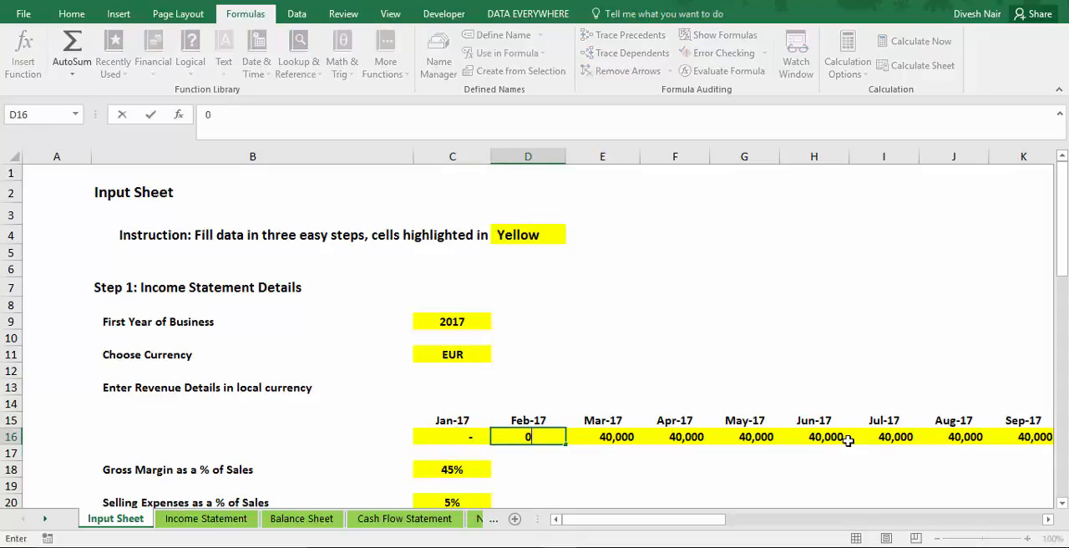
key("Return")
key("Up")
key("Right")
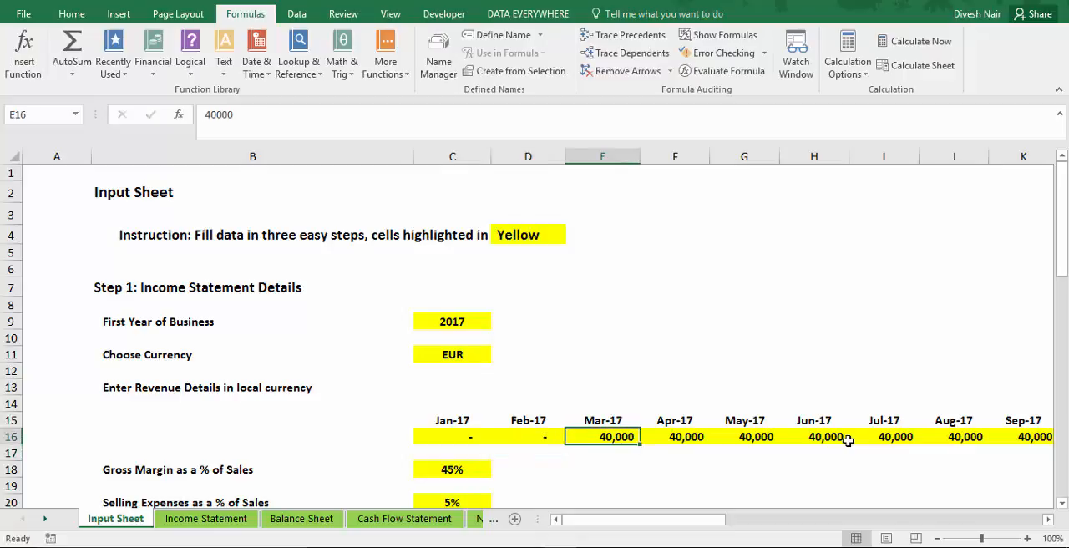
type("0")
key("Return")
key("Up")
key("Right")
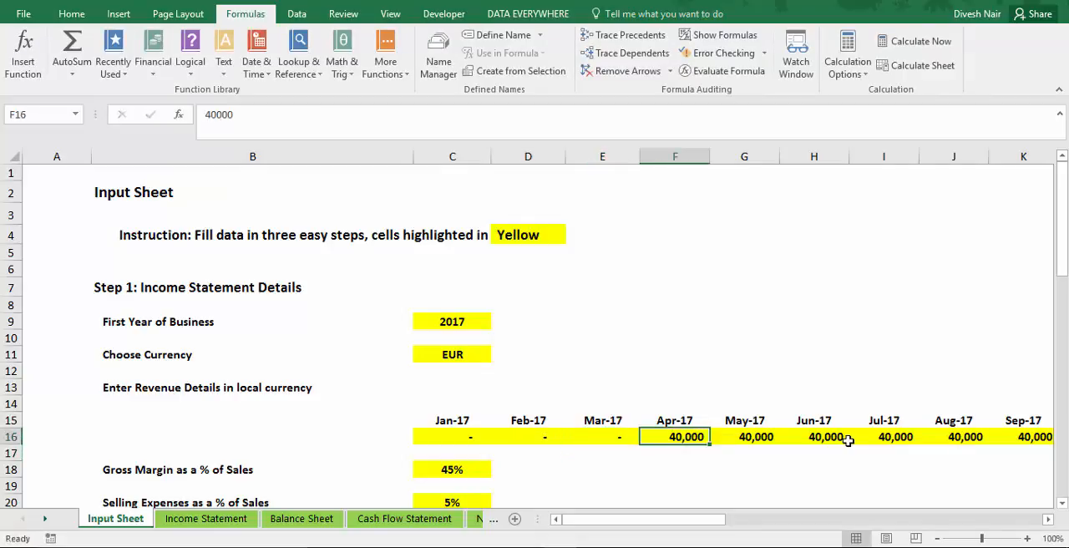
key("Left")
key("Right")
Review the monthly revenue entries in row 16 starting from Jan-17, together with the FY-17 total formula in O16.
key("Right")
key("Left")
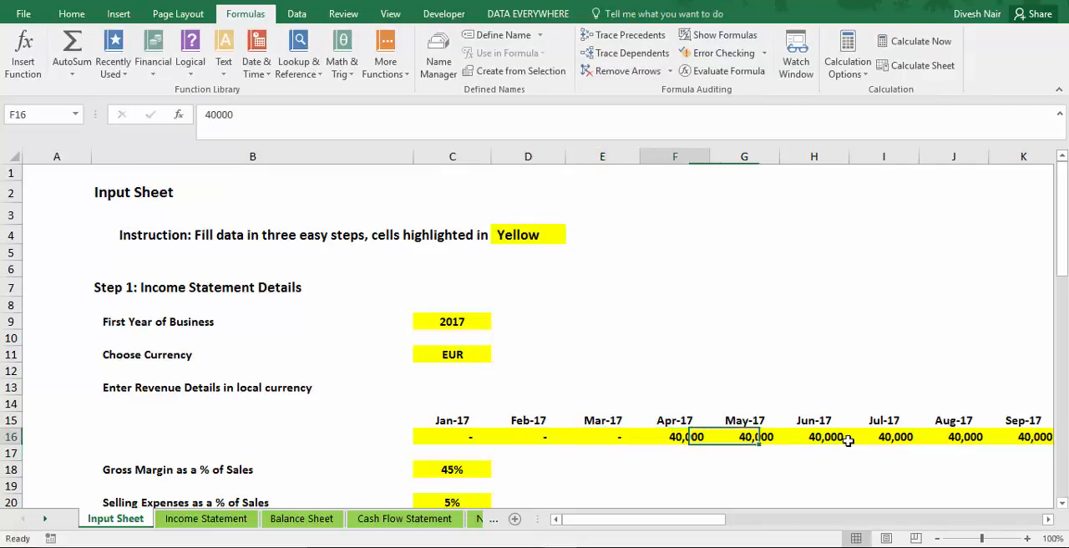
key("Right")
key("Left")
key("Left")
key("Left")
key("Left")
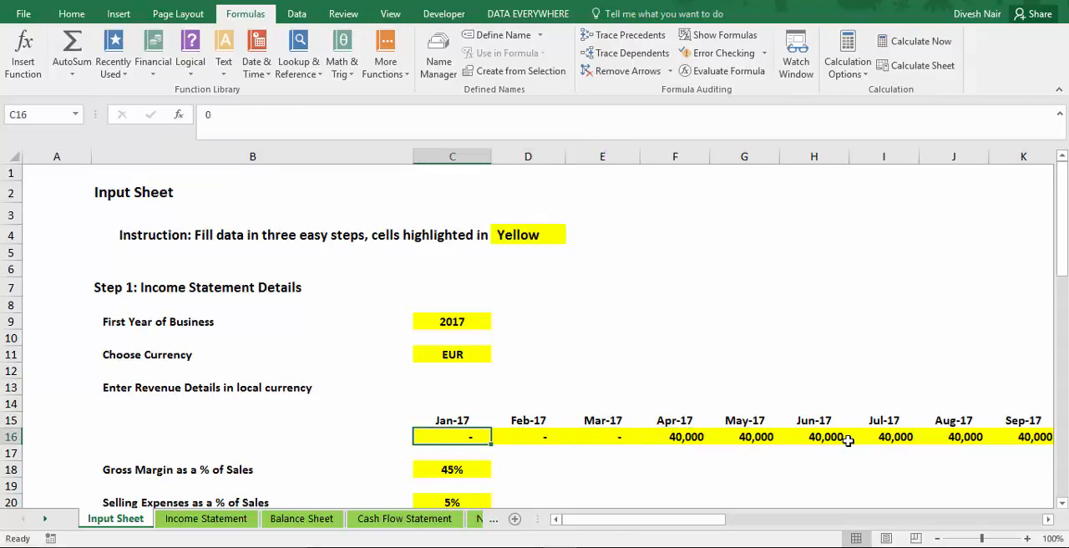
key("Right")
key("Right")
key("Right")
key("Right")
key("Right")
key("Right")
key("Right")
key("Right")
key("Right")
key("Right")
key("Right")
key("Right")
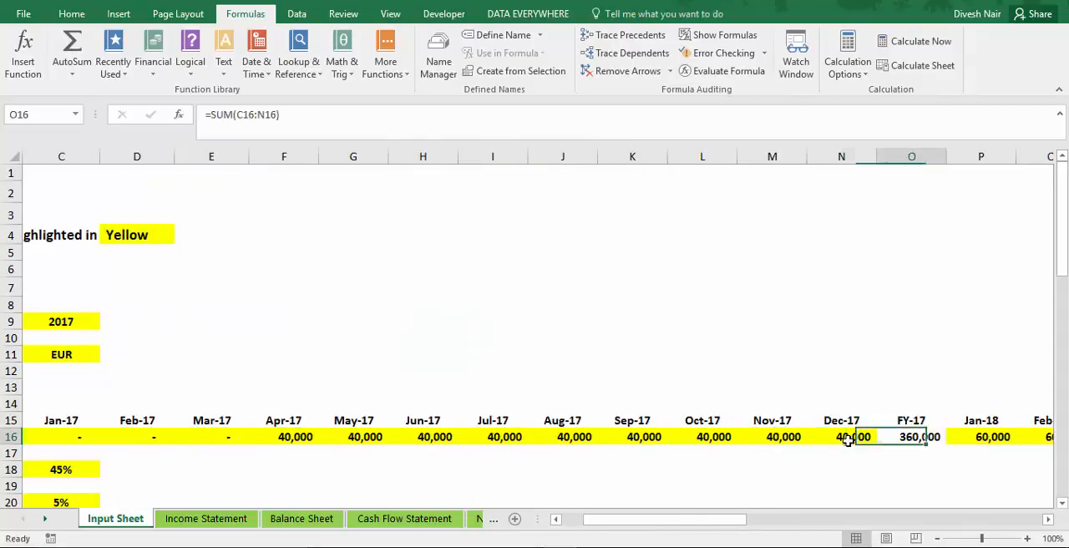
key("Left")
key("Right")
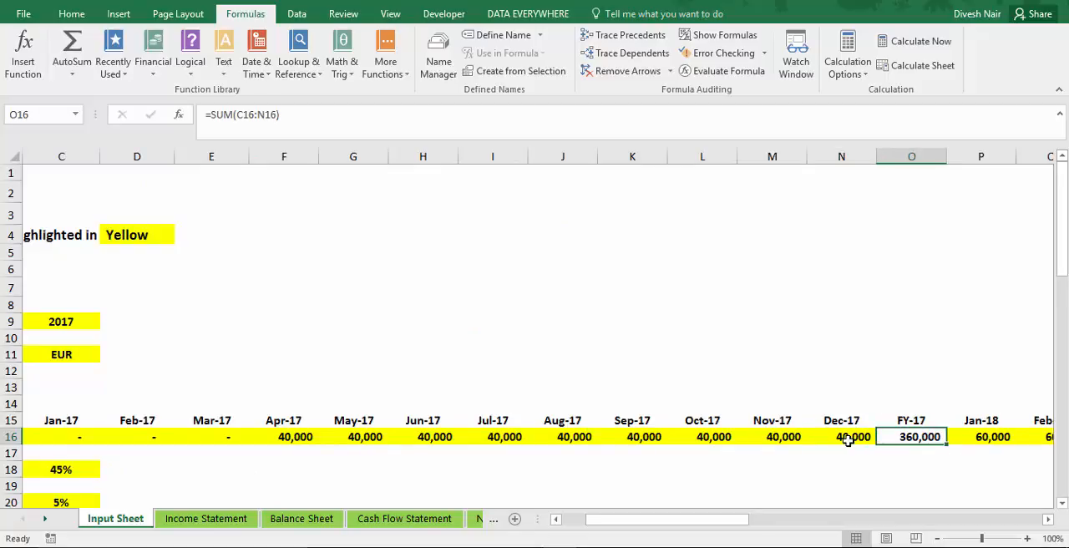
key("Left")
key("Left")
key("Left")
key("Left")
key("Left")
key("Left")
key("Left")
key("Left")
key("Left")
key("Left")
key("Left")
key("Left")
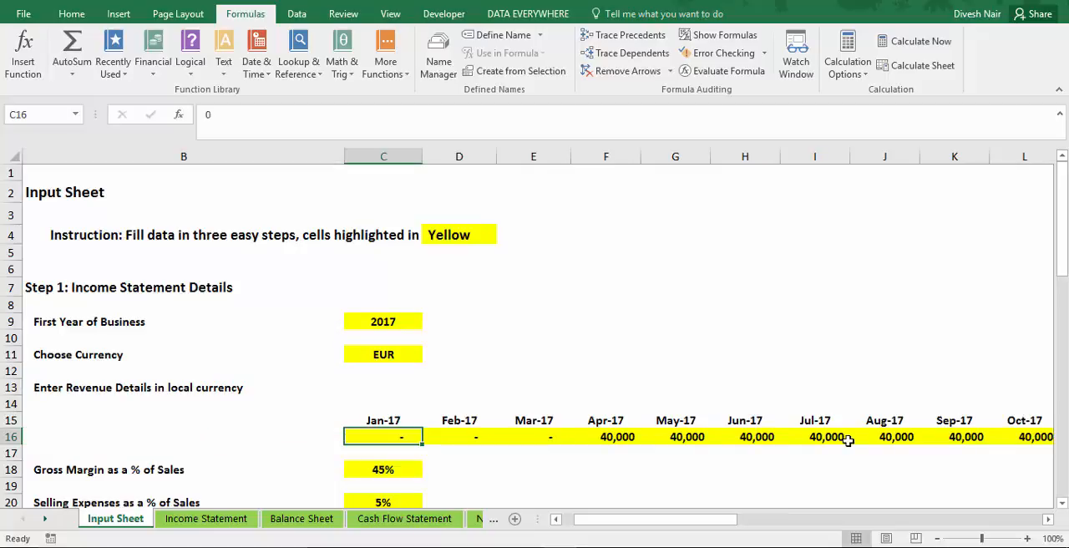
Examine the FY-17 column of the Income Statement, from revenue, cost of sales and gross margin to the net income percentage.
key("ctrl+Page_Down")
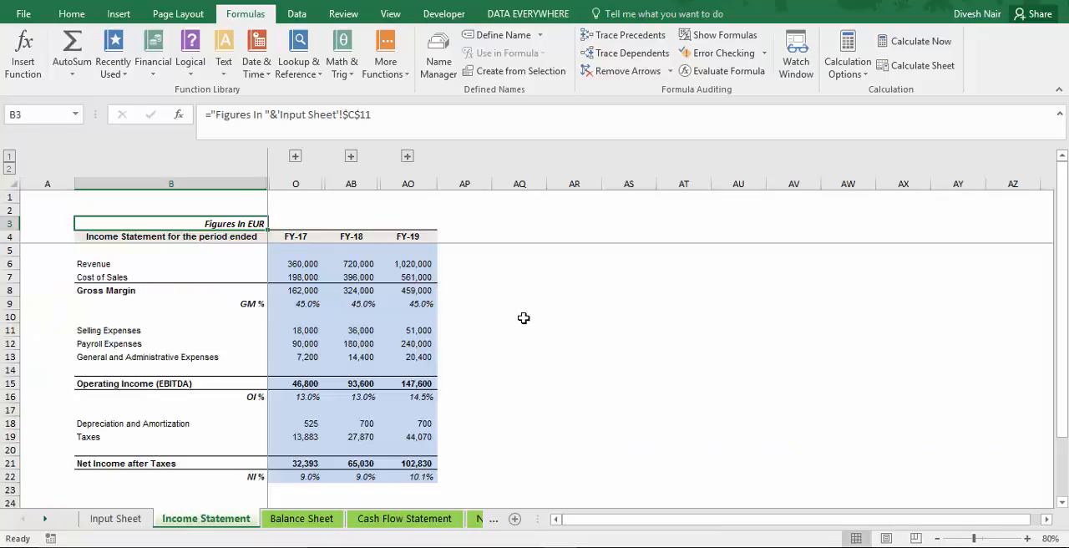
left_click(297, 263)
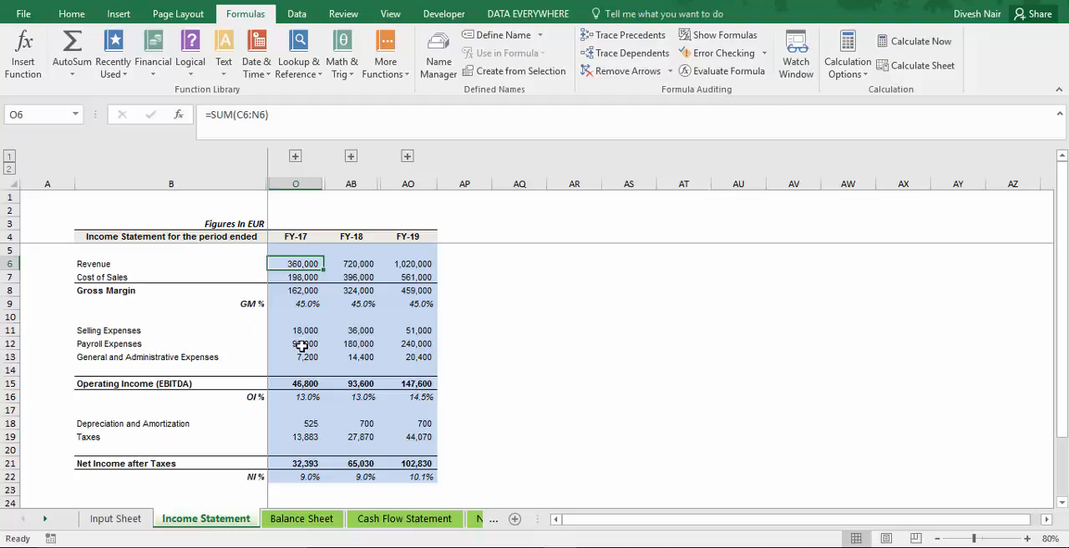
key("Down")
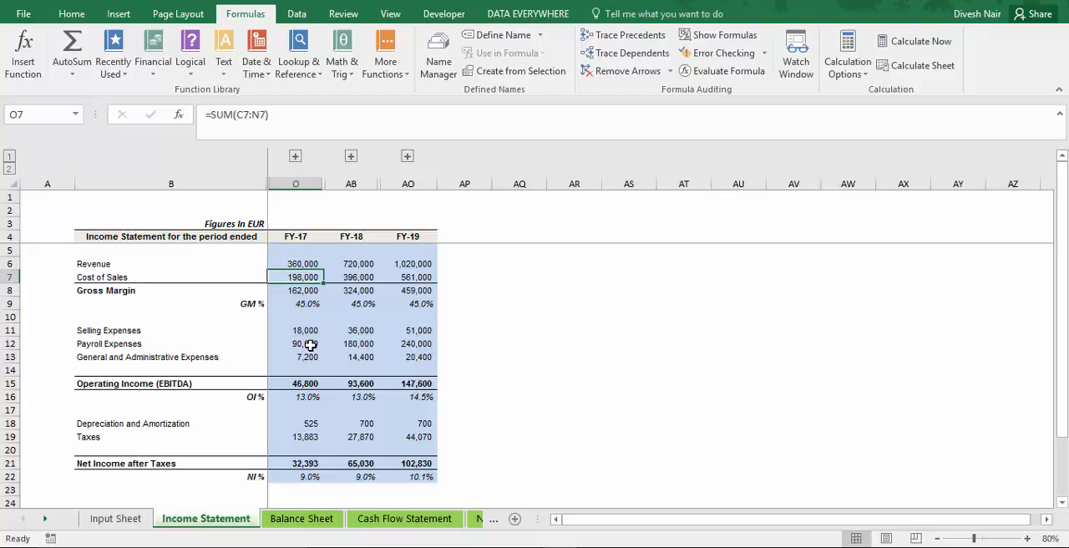
key("Down")
key("Down")
key("Down")
key("Down")
key("Down")
key("Down")
key("Down")
key("Down")
key("Down")
key("Down")
key("Down")
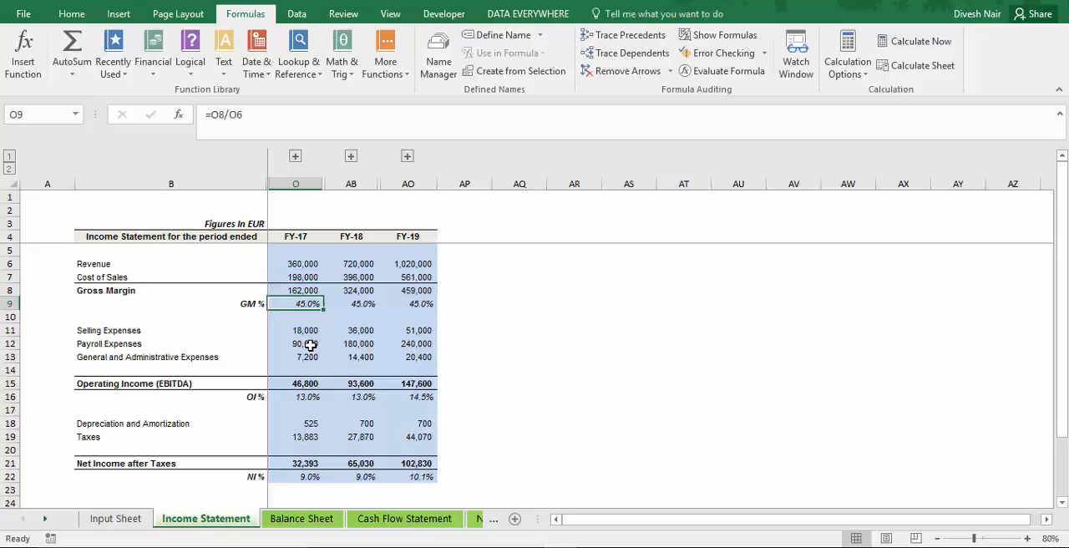
key("Up")
key("Up")
key("Up")
key("Up")
key("Up")
key("Up")
key("Up")
key("Up")
key("Up")
key("Up")
key("Up")
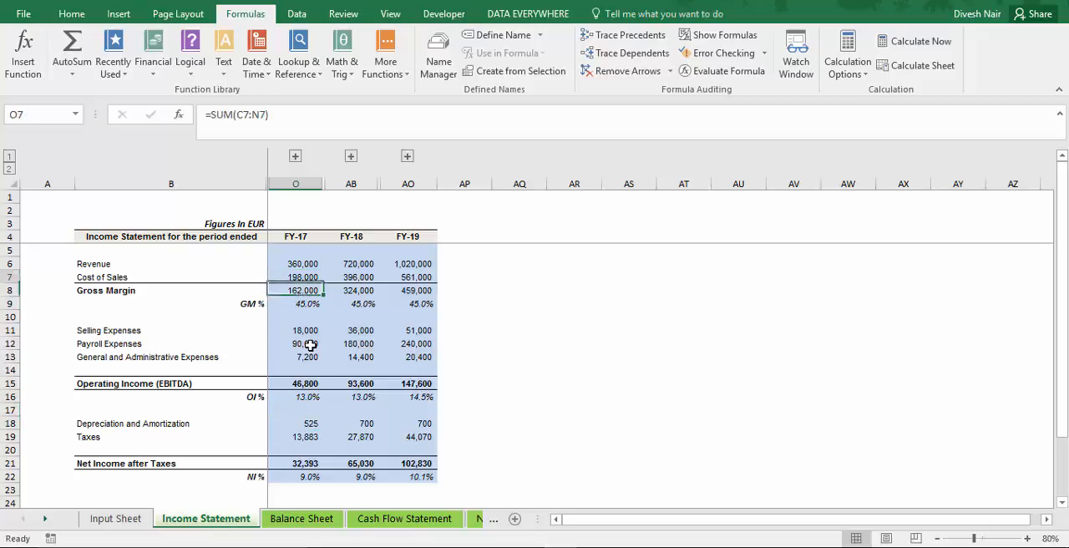
key("Down")
key("Down")
key("Down")
key("Down")
key("Down")
key("Down")
key("Down")
key("Down")
key("Down")
key("Down")
key("Down")
key("Down")
key("Down")
key("Down")
key("Down")
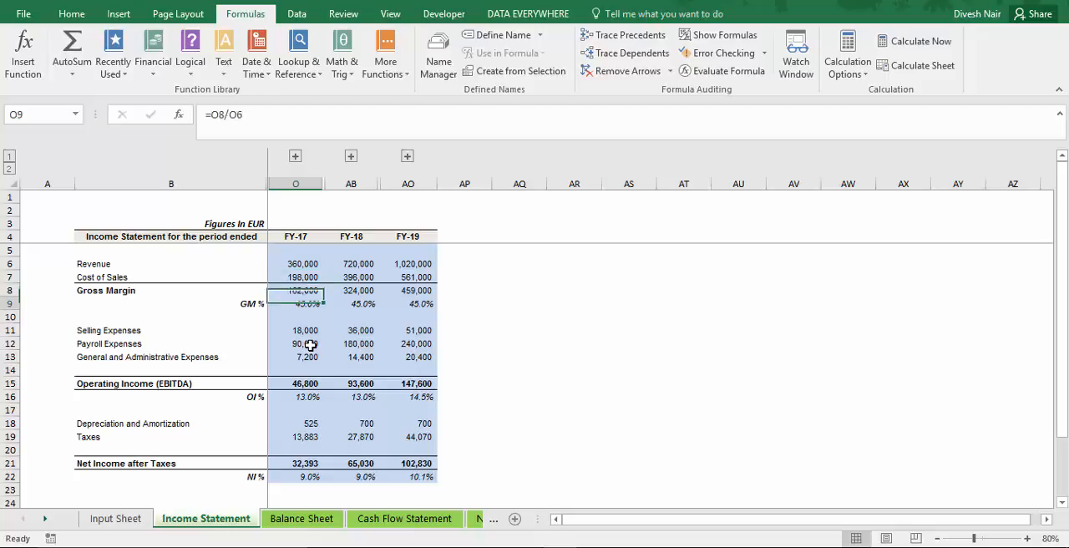
key("Up")
key("Down")
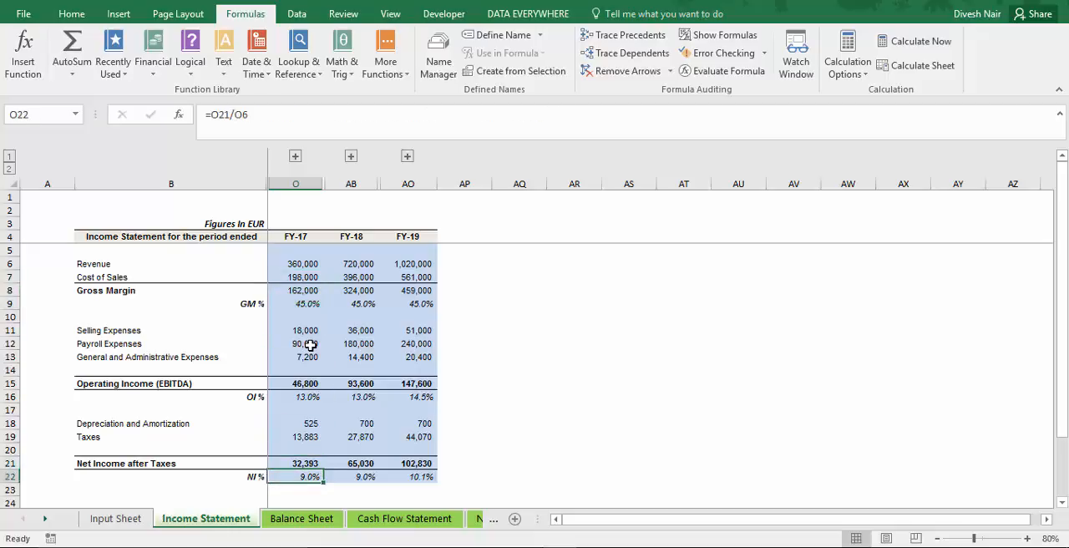
Compare the monthly revenue inputs on the Input Sheet with the yearly results on the Income Statement.
key("ctrl+Page_Up")
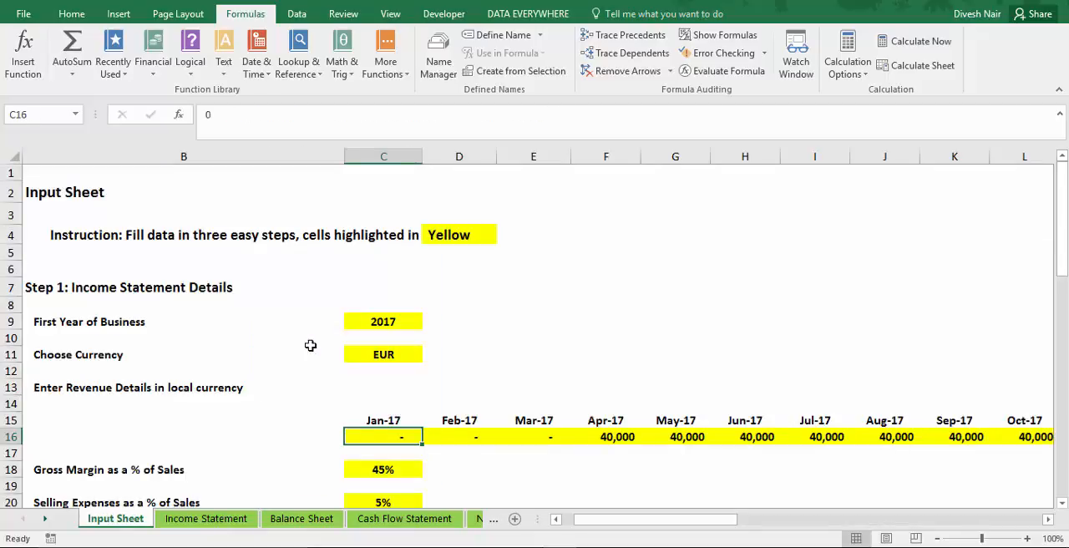
key("Right")
key("ctrl+Page_Down")
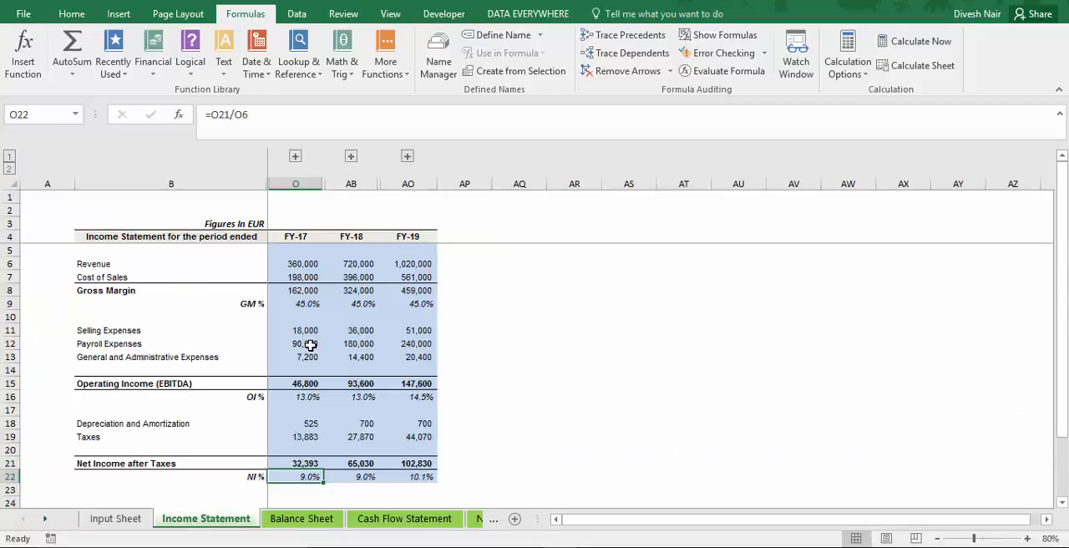
key("ctrl+Page_Up")
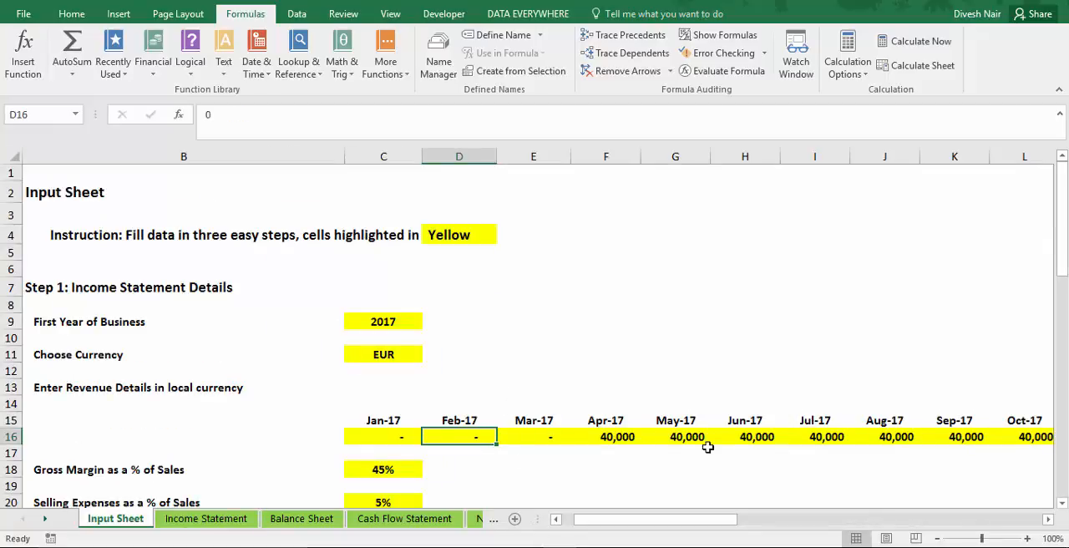
key("ctrl+Page_Down")
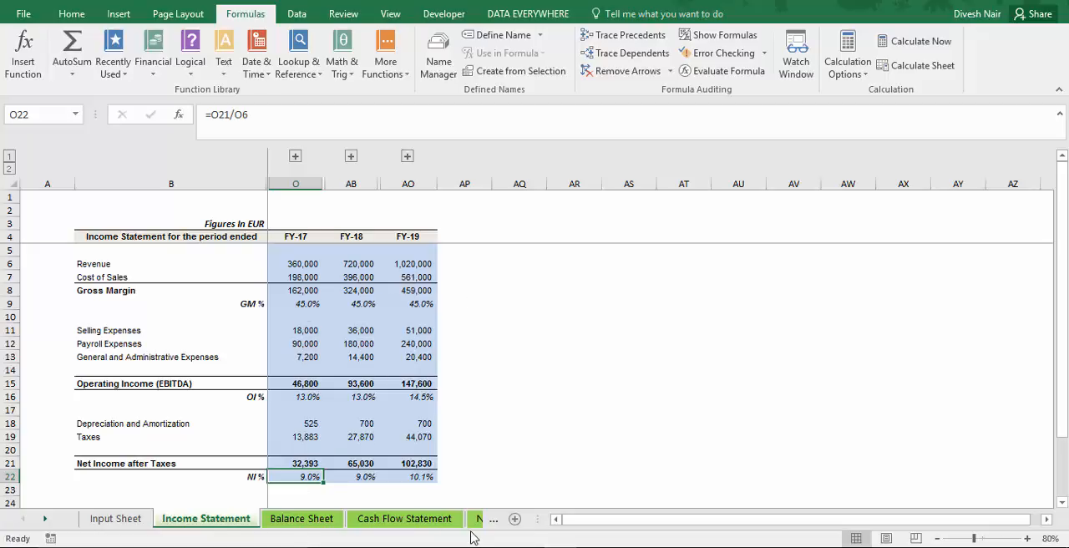
key("ctrl+Page_Up")
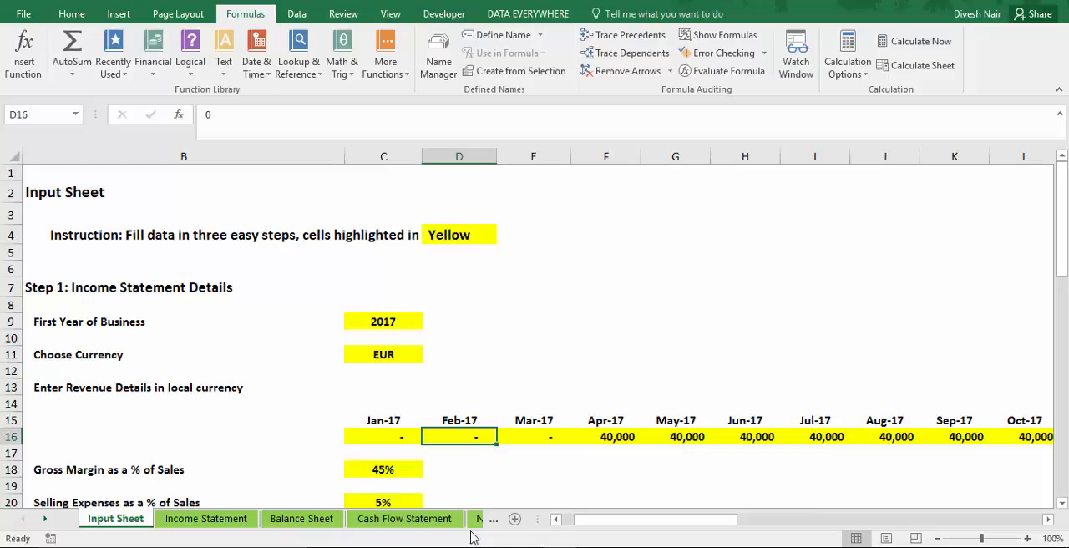
Set the Jan-17 revenue in C16 of the Input Sheet to 20000.
key("Left")
key("Right")
key("Right")
key("Right")
key("Right")
key("Right")
key("Right")
key("Right")
key("Right")
key("Right")
key("Right")
key("Right")
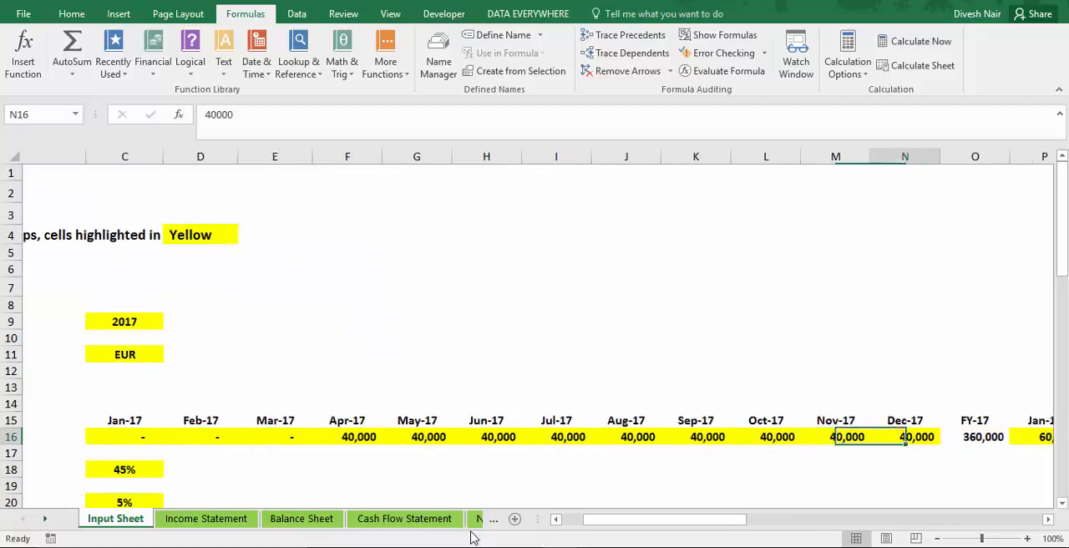
key("Left")
key("Left")
key("Left")
key("Left")
key("Left")
key("Left")
key("Left")
key("Left")
key("Left")
key("Left")
key("Left")
key("Left")
key("Right")
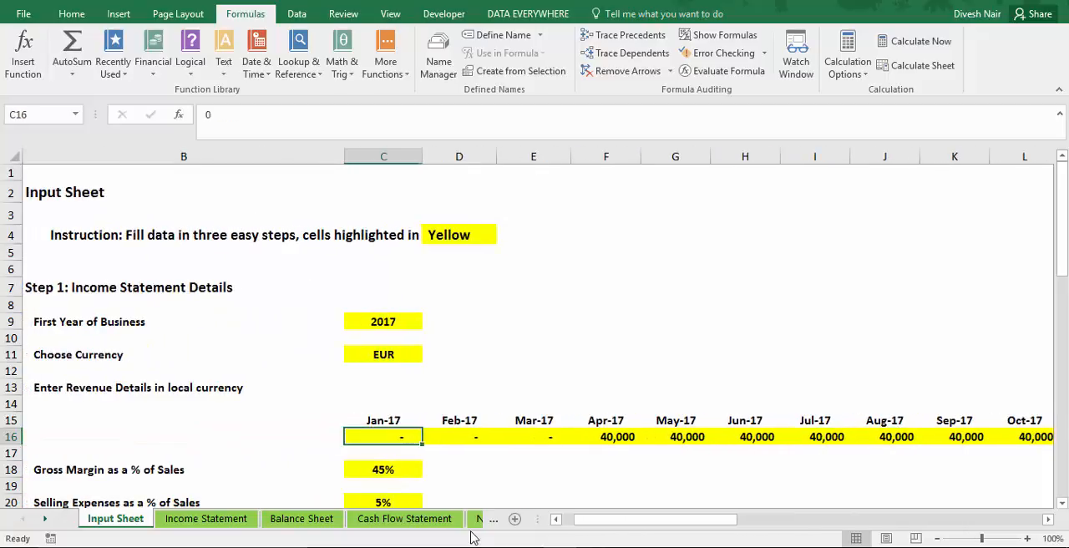
type("20000")
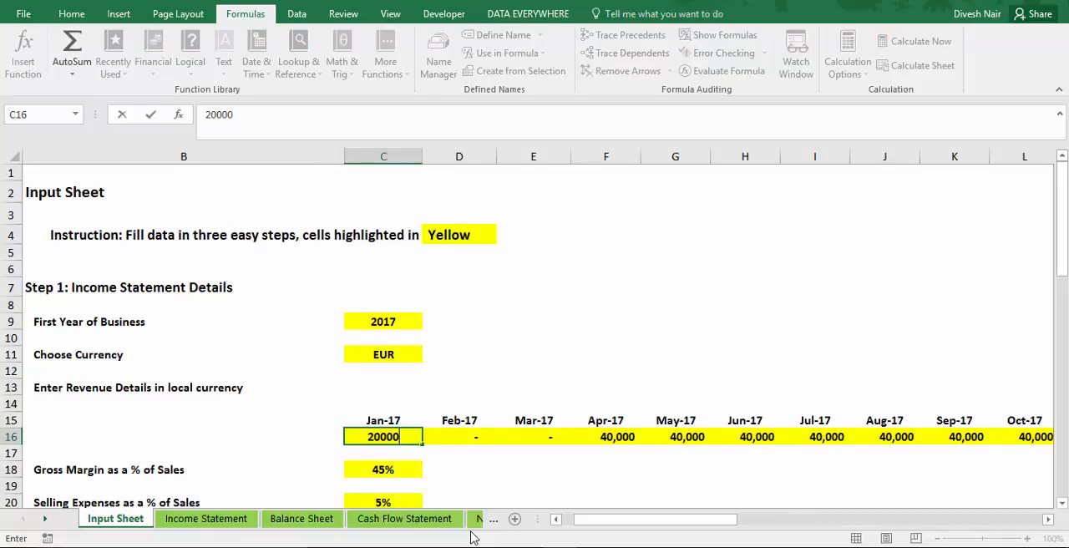
key("Return")
Copy the Jan-17 revenue across the Feb-17 to Dec-17 cells in row 16.
key("Up")
key("ctrl+c")
key("Right")
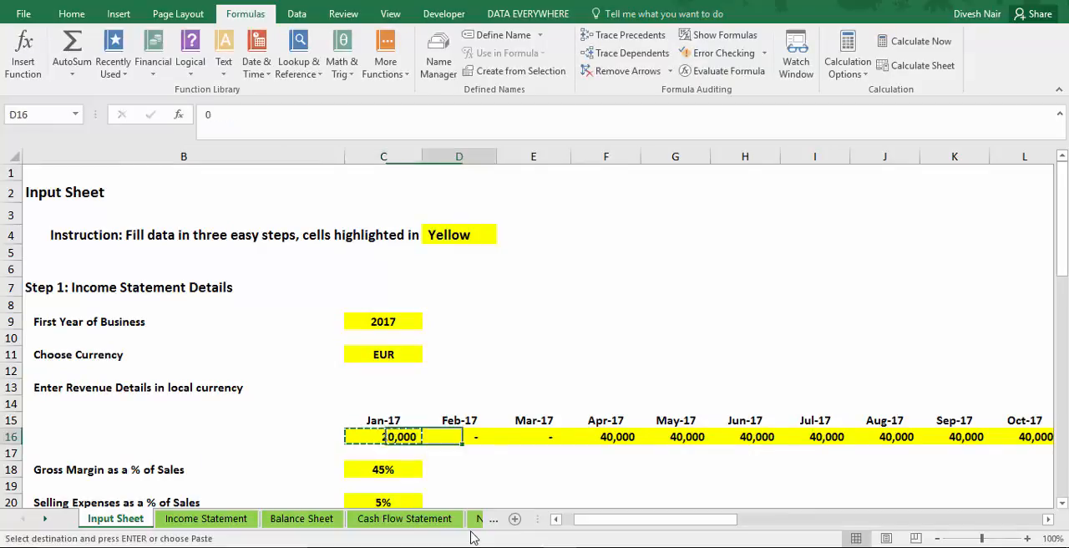
key("shift+Right")
key("shift+Right")
key("shift+Right")
key("shift+Right")
key("shift+Right")
key("shift+Right")
key("shift+Right")
key("shift+Right")
key("shift+Right")
key("shift+Right")
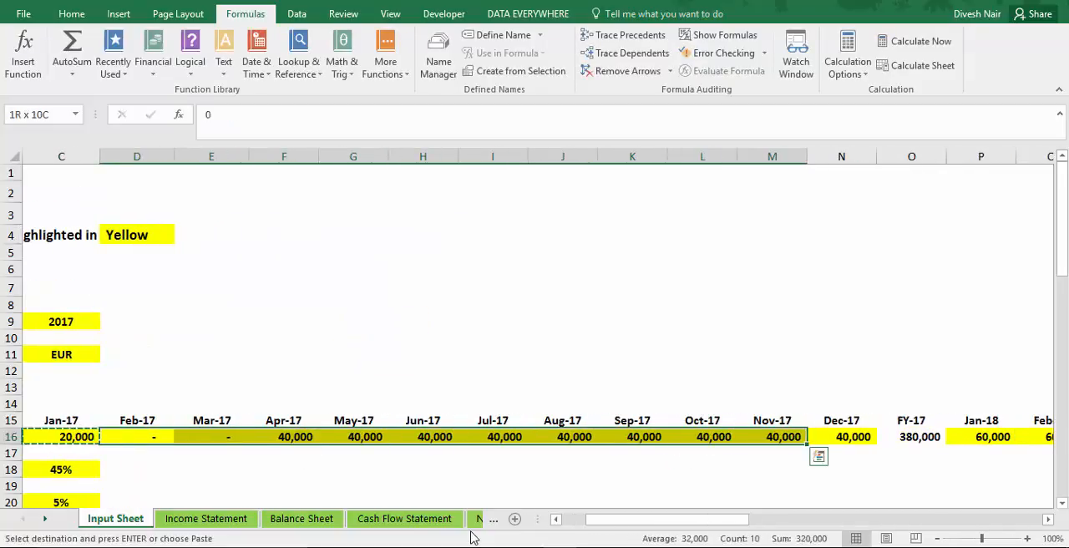
key("ctrl+v")
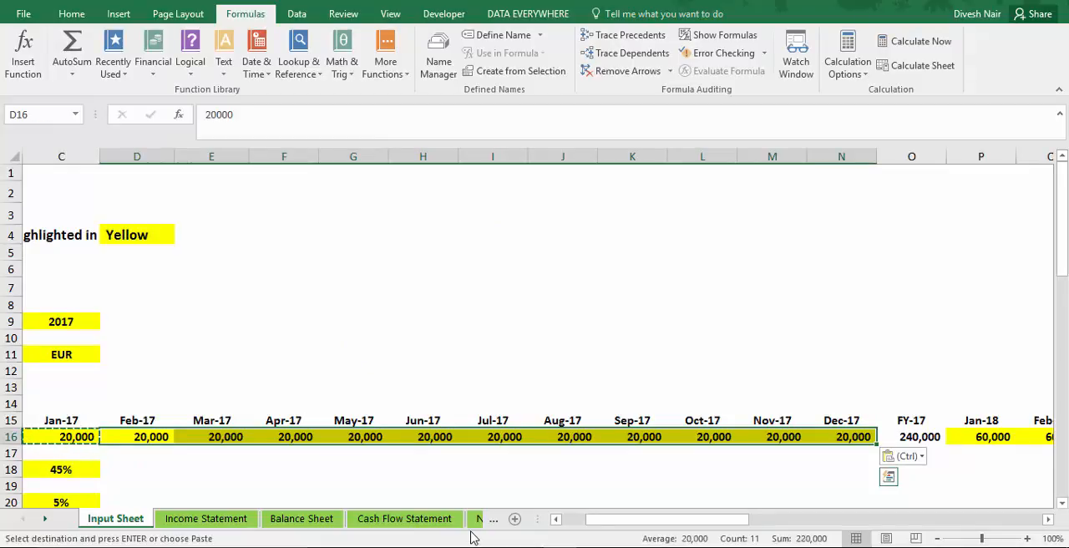
Check the FY-17 net income percentage and the depreciation and amortization figure on the Income Statement.
key("ctrl+Page_Down")
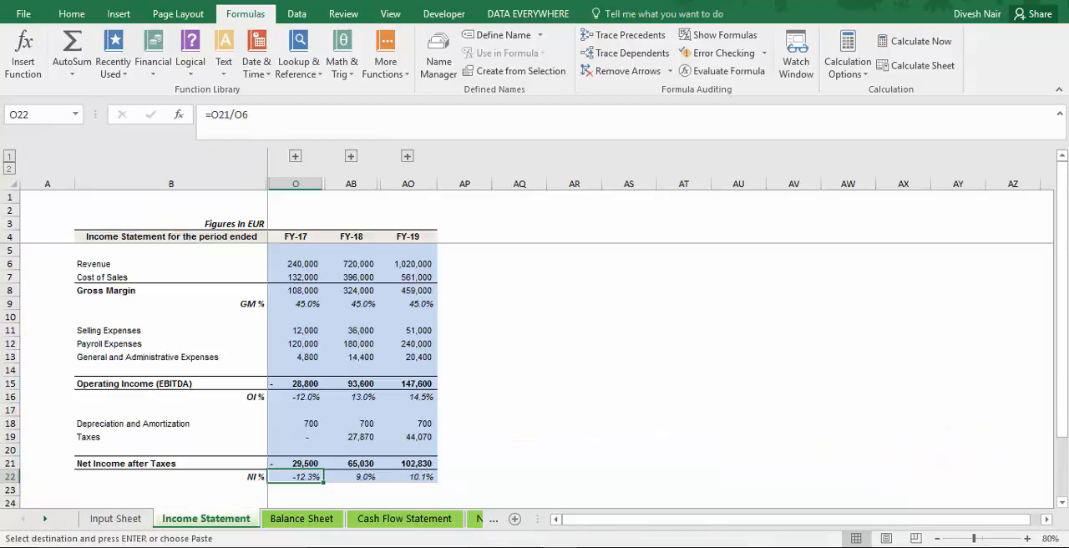
left_click(335, 455)
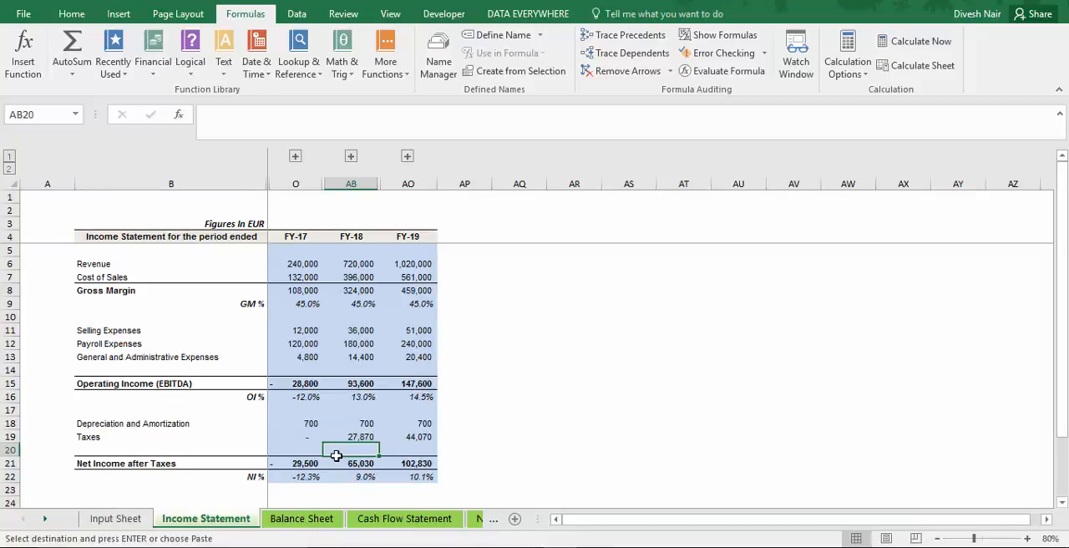
key("Left")
key("Down")
key("Down")
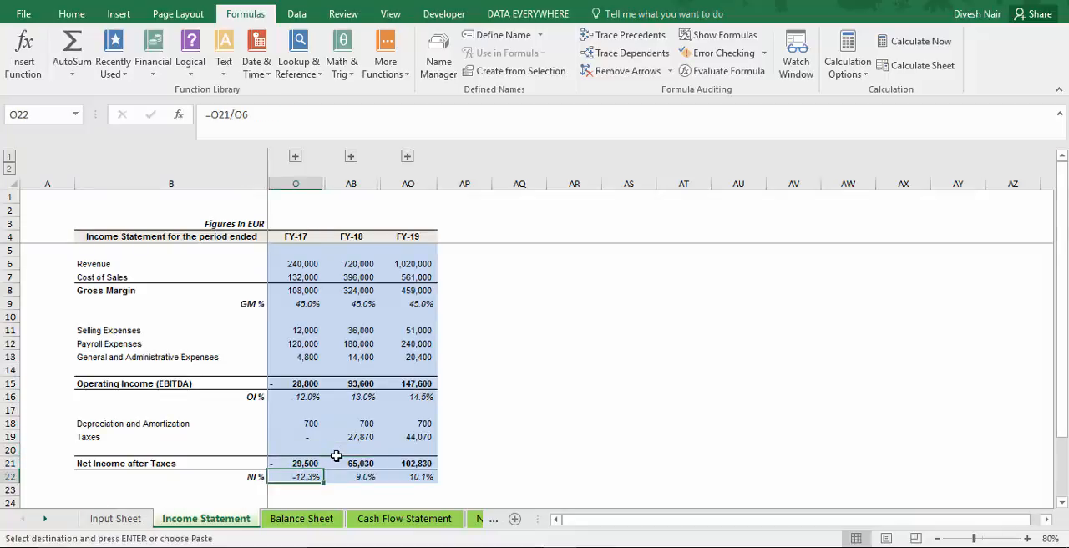
key("Up")
key("Up")
key("Up")
key("Up")
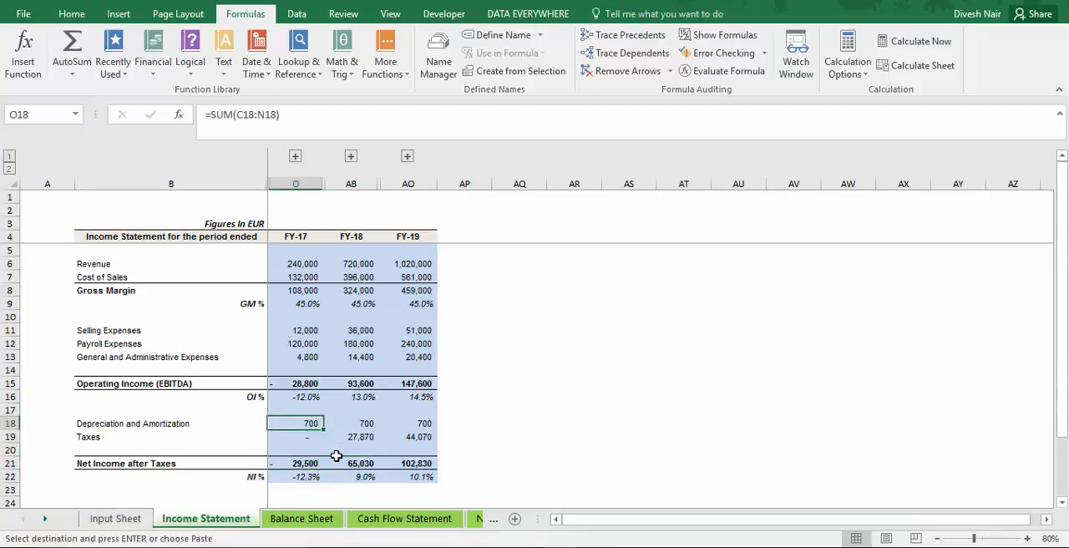
Inspect the FY-17 taxes formula in O19 of the Income Statement, then review the column up to gross margin.
key("Down")
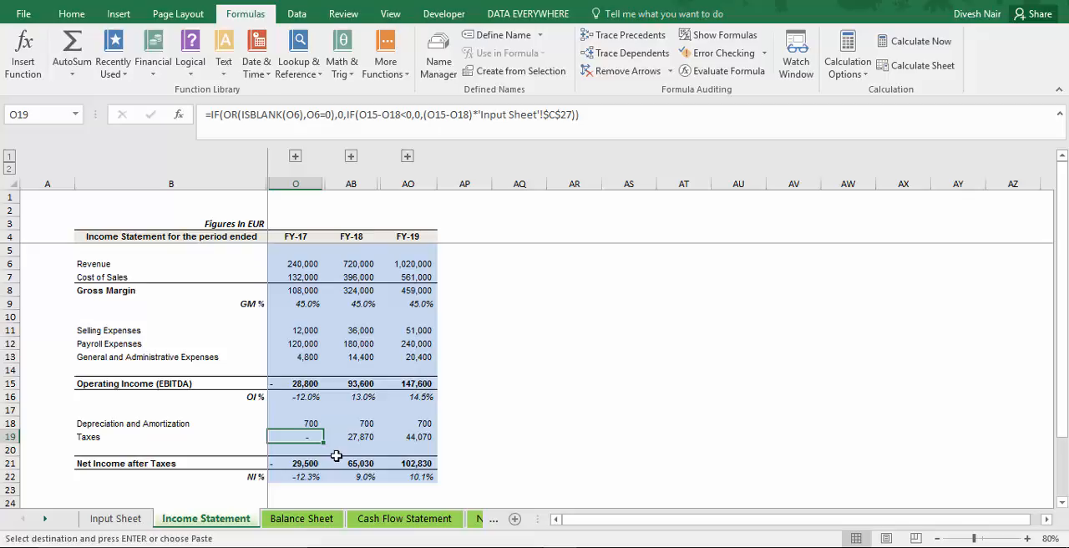
key("Up")
key("Up")
key("Up")
key("Up")
key("Up")
key("Up")
key("Up")
key("Up")
key("Up")
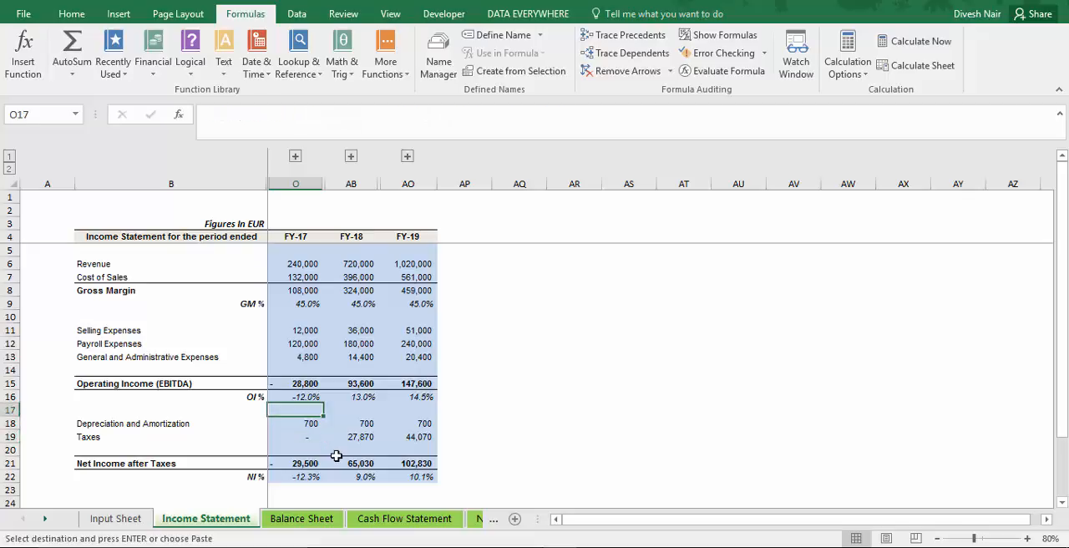
key("Up")
key("Up")
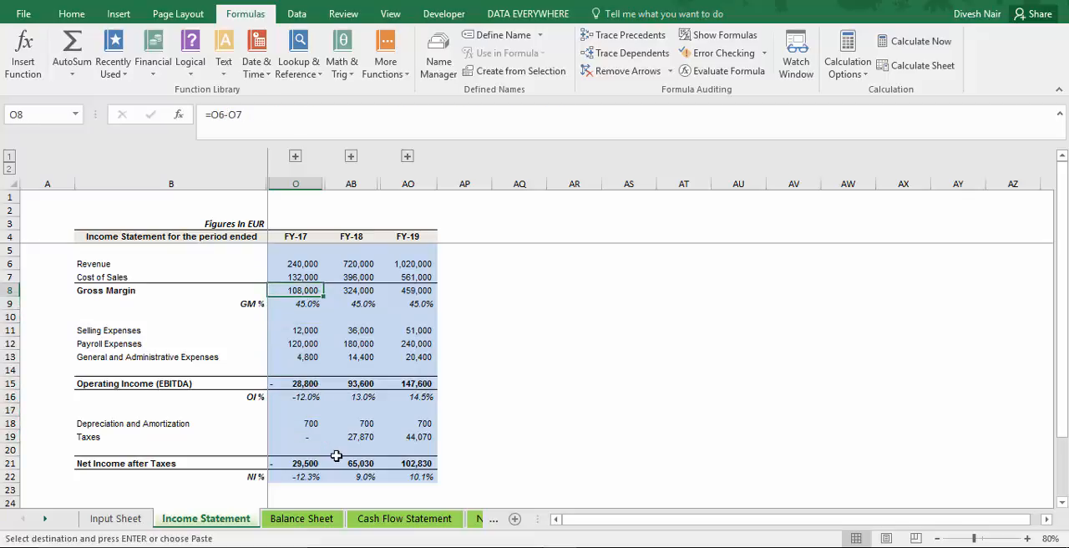
Clear the pending copy selection on the Input Sheet and set the Jan-17 revenue to 1000.
key("ctrl+Page_Up")
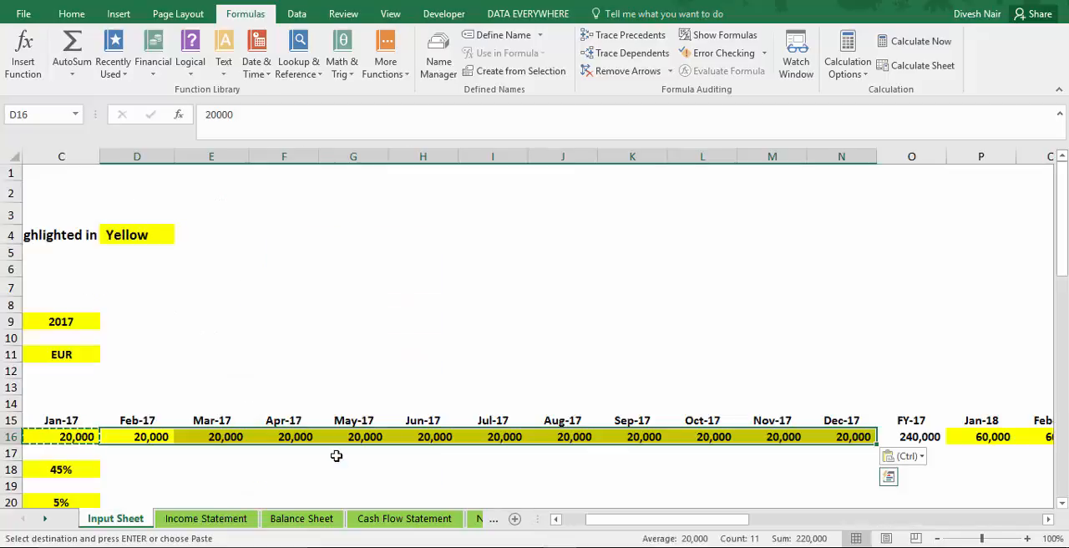
key("Left")
key("Escape")
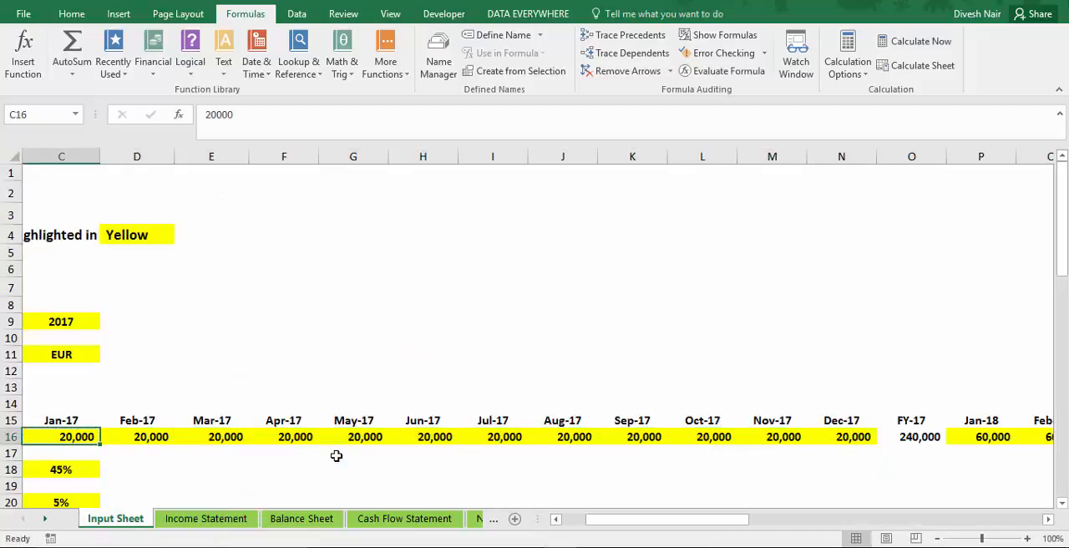
key("Left")
key("Right")
key("Right")
key("Left")
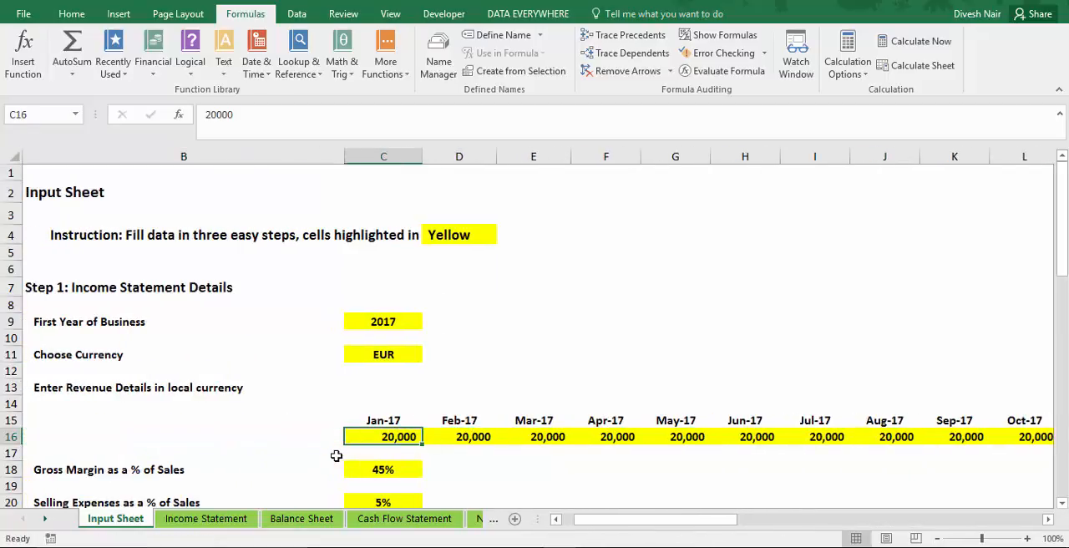
key("shift+Right")
key("Left")
key("Right")
type("1000")
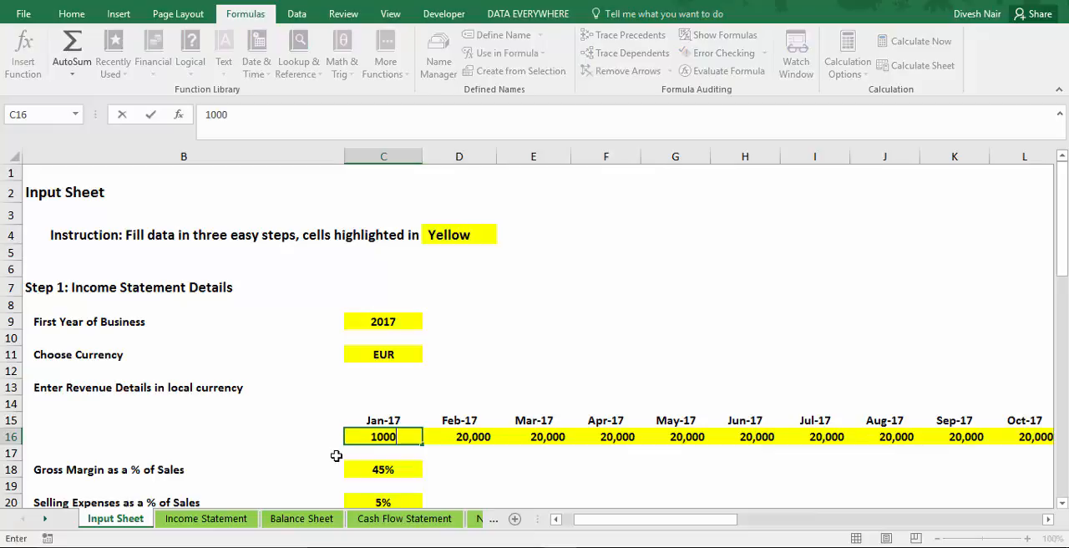
Set the Feb-17 revenue in D16 to 5000.
key("Right")
type("500")
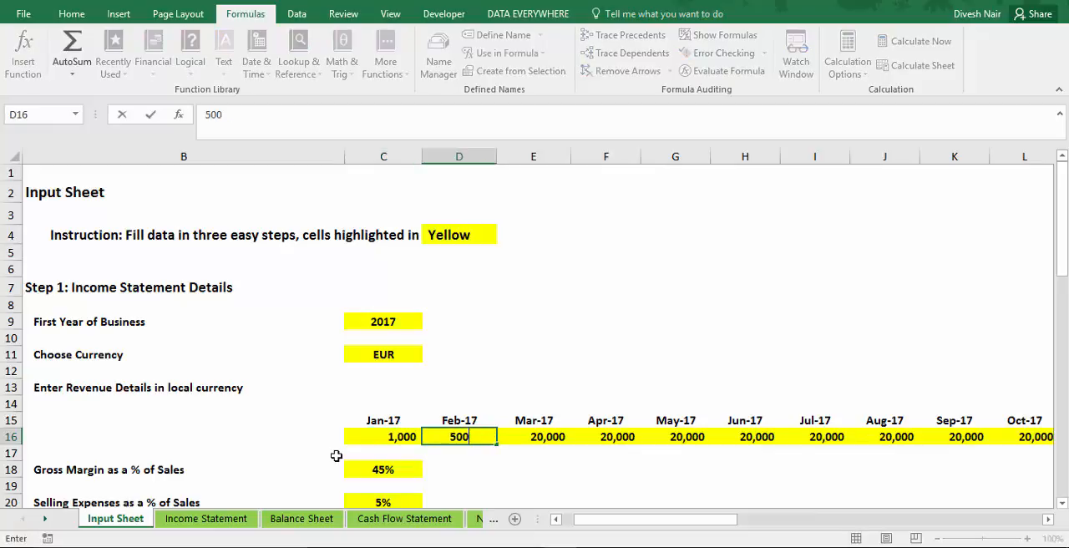
type("0")
key("Right")
key("Left")
key("Left")
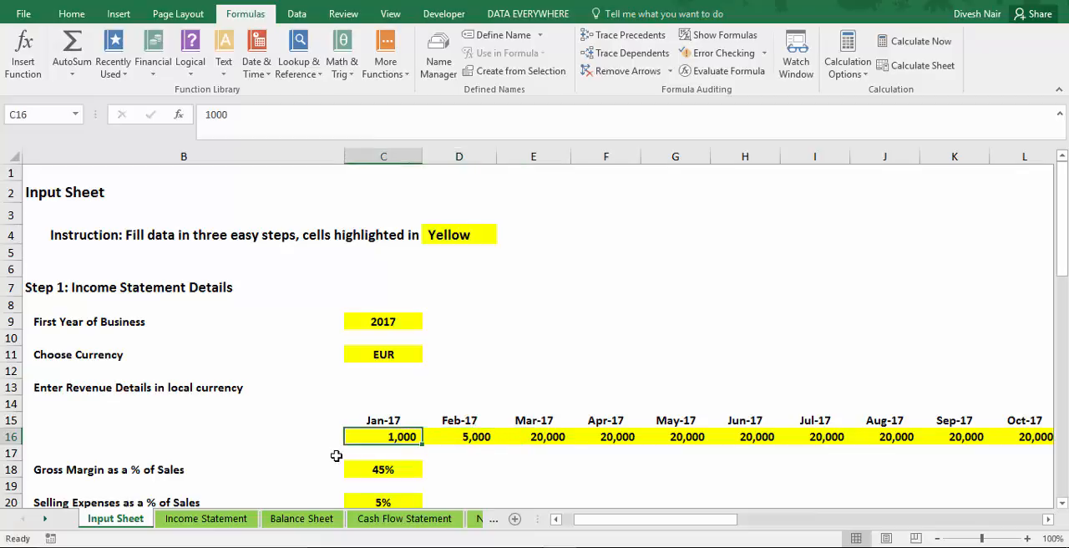
Set the Jan-17 revenue in C16 to 40000 and copy it across Feb-17 to Dec-17.
type("40000")
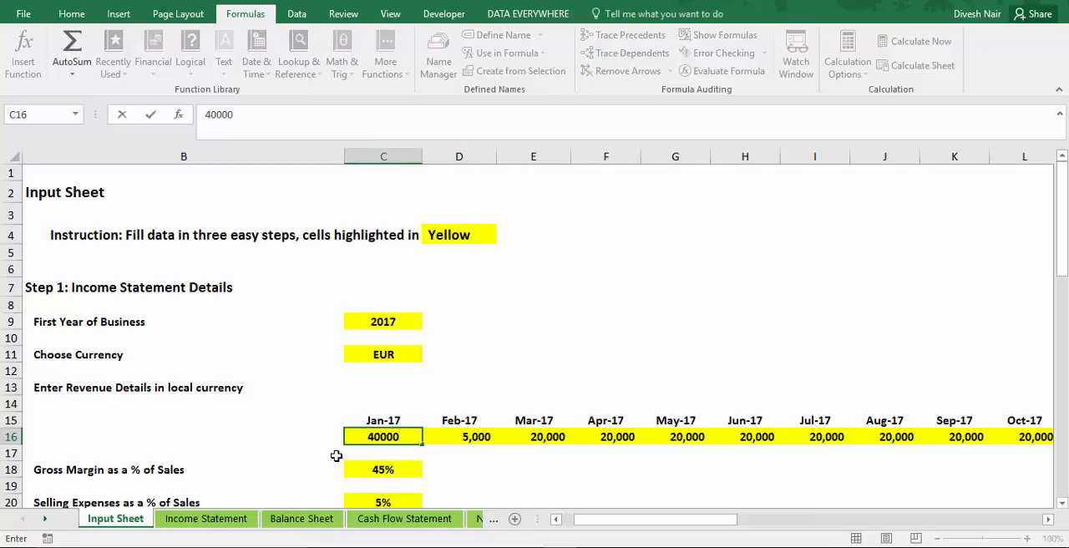
key("Return")
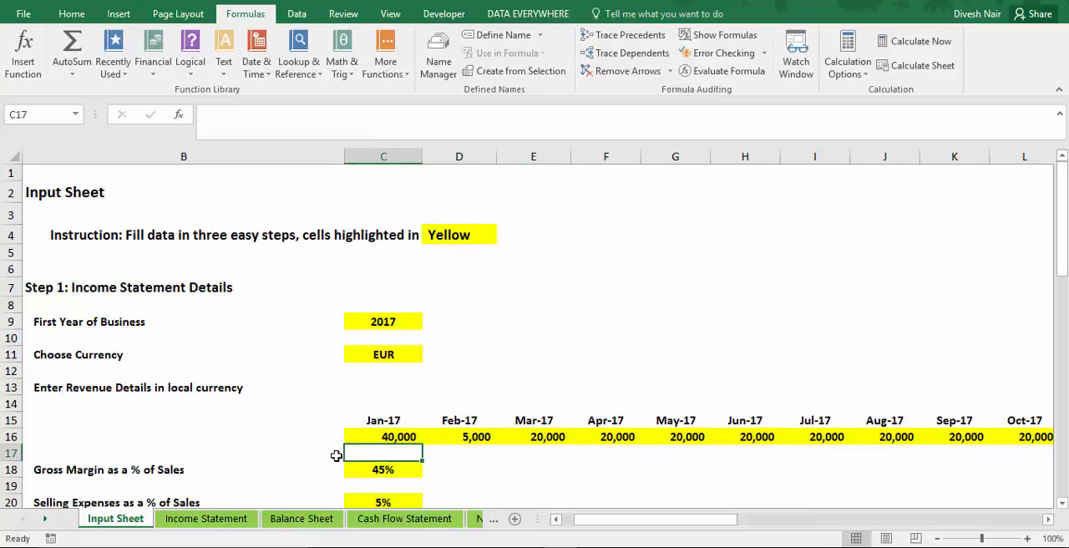
key("Up")
key("ctrl+c")
key("Right")
key("shift+Right")
key("shift+Right")
key("shift+Right")
key("shift+Right")
key("shift+Right")
key("shift+Right")
key("shift+Right")
key("shift+Right")
key("shift+Right")
key("shift+Right")
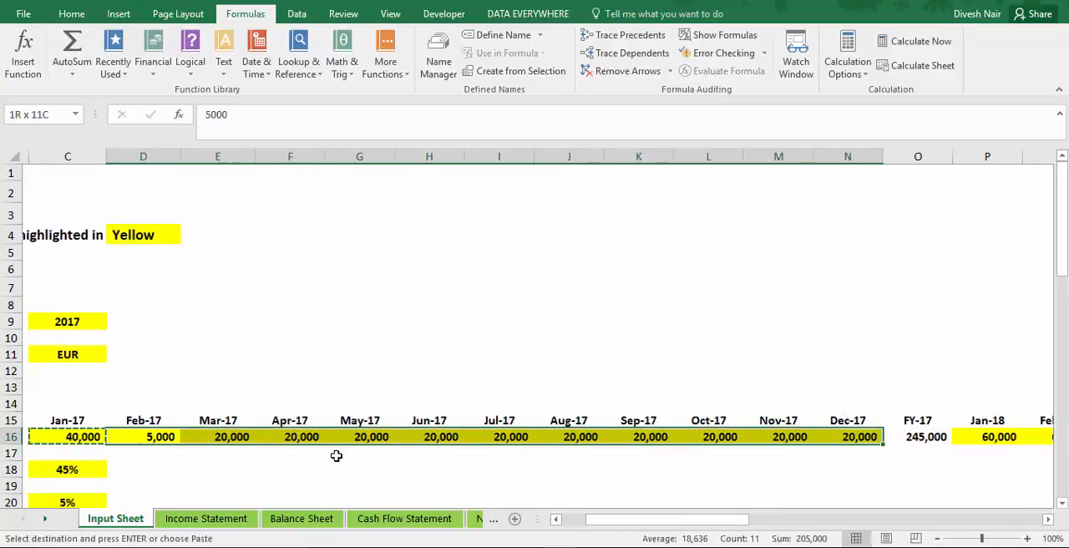
key("ctrl+v")
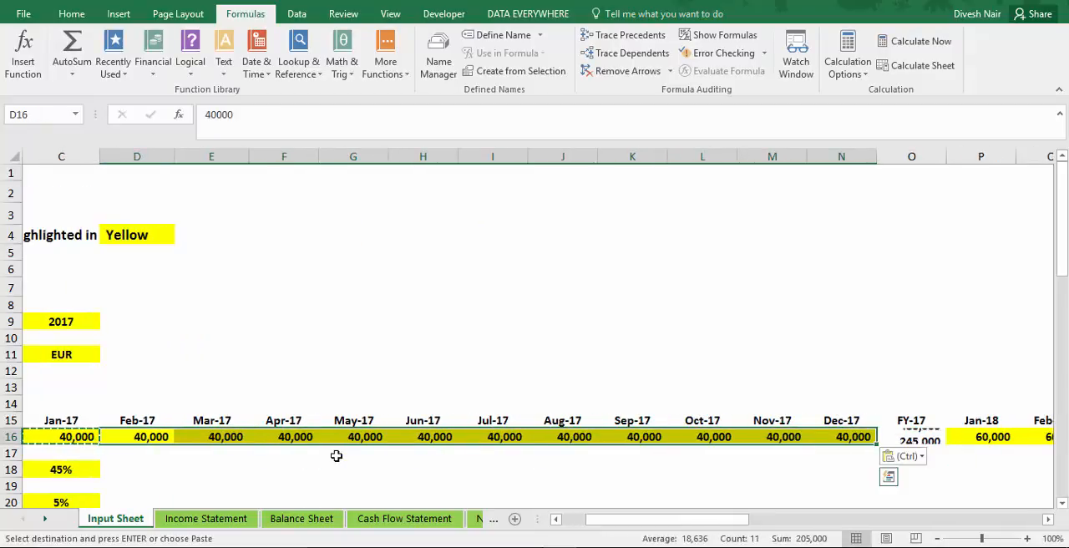
key("Escape")
Review the gross margin and selling expenses percentage inputs beneath the monthly revenue row on the Input Sheet.
key("ctrl+Left")
key("ctrl+Left")
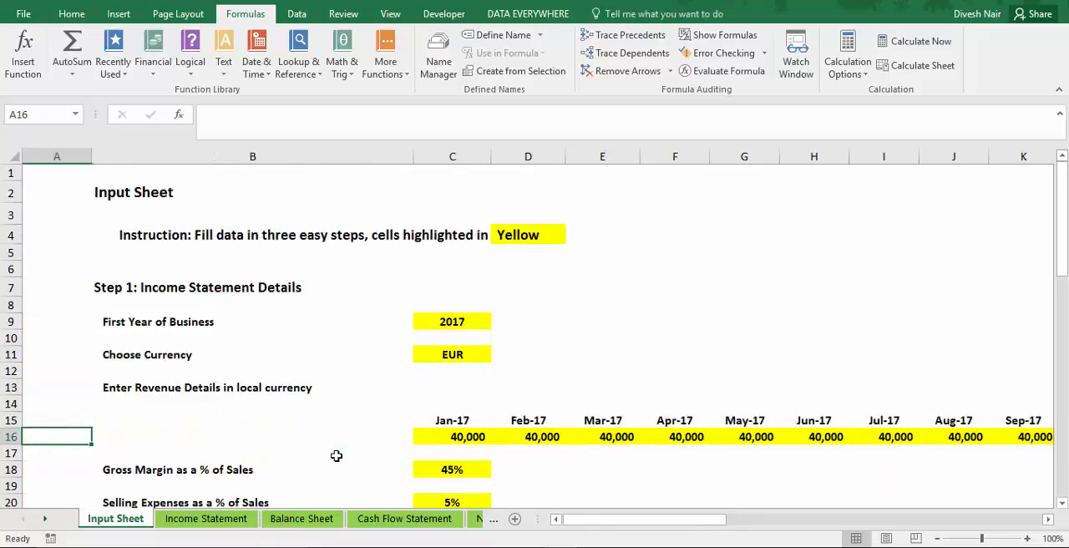
key("ctrl+Right")
key("Down")
key("Down")
key("Down")
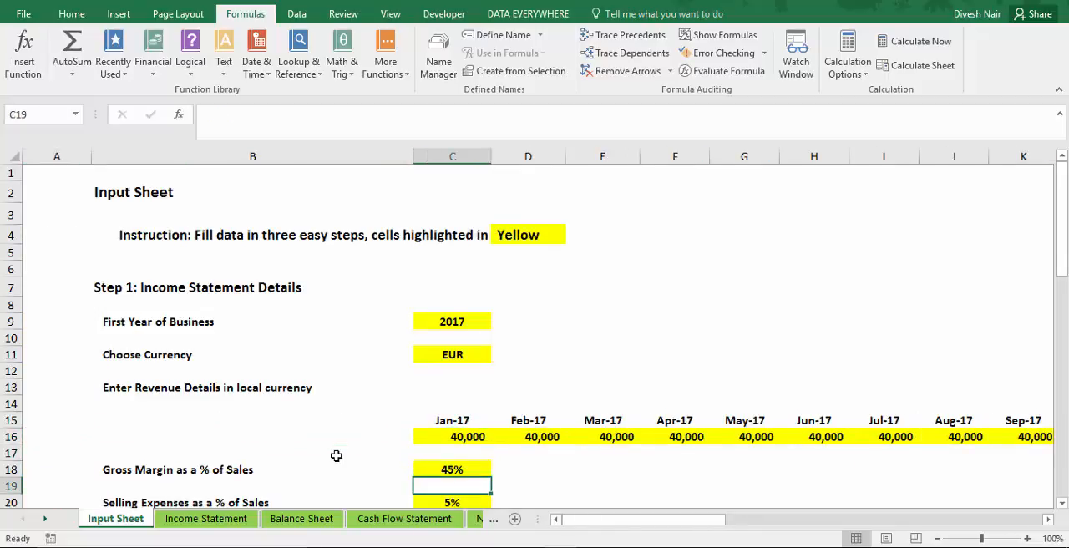
key("Down")
key("Up")
key("Up")
key("Up")
key("Down")
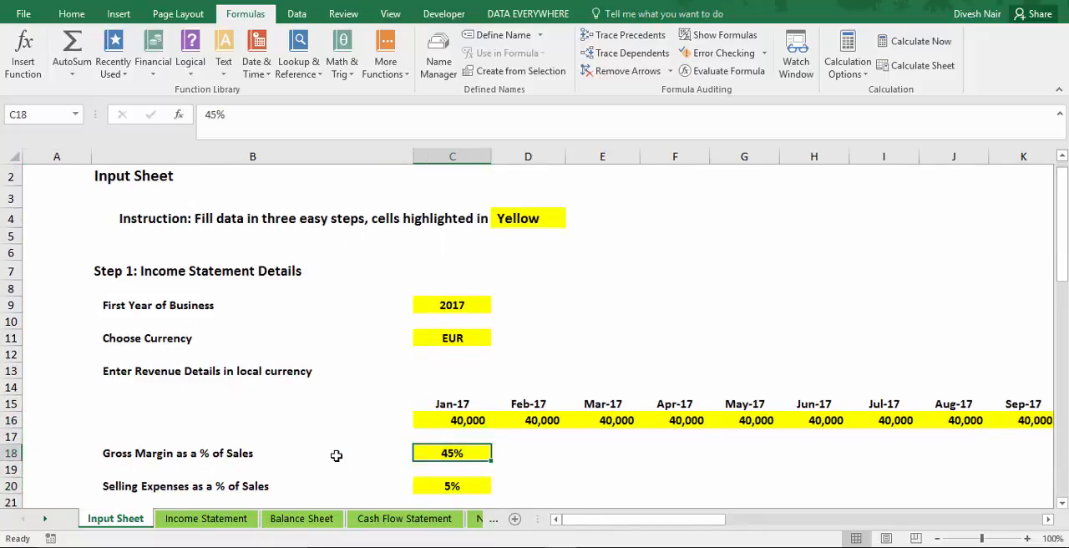
key("Down")
key("Down")
key("Down")
key("Up")
key("Up")
key("Up")
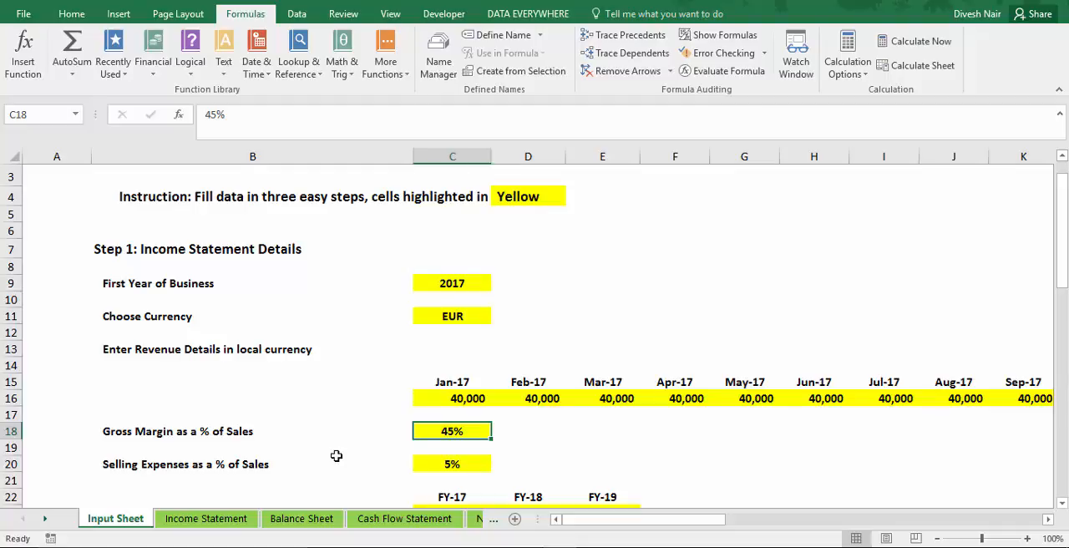
key("Up")
key("Up")
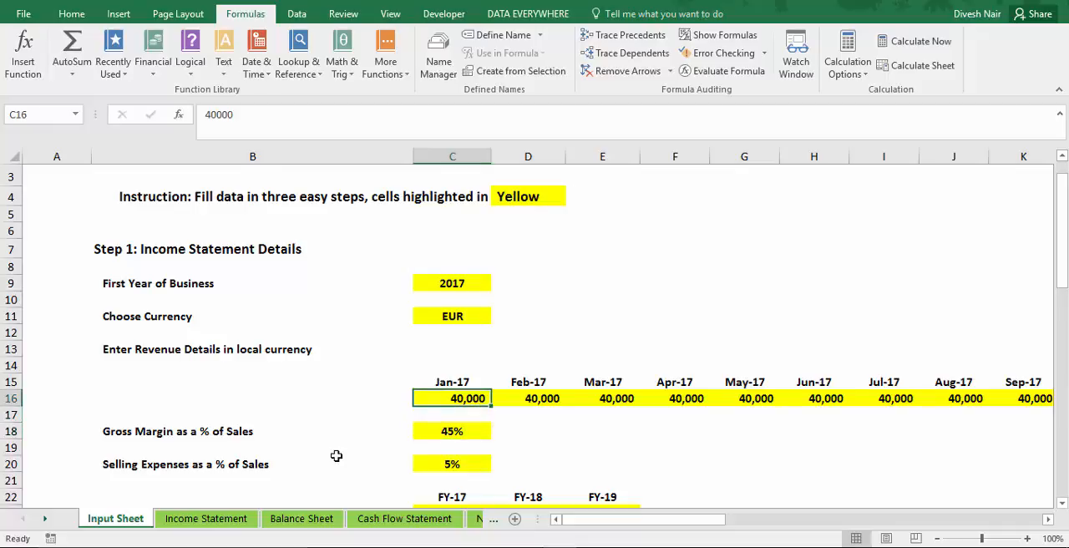
key("Down")
key("Down")
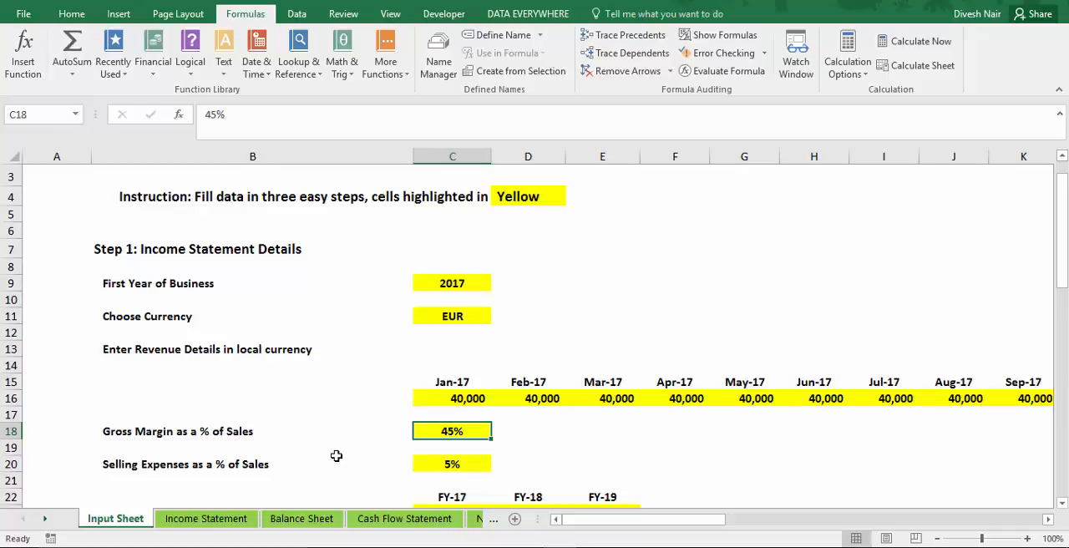
key("Down")
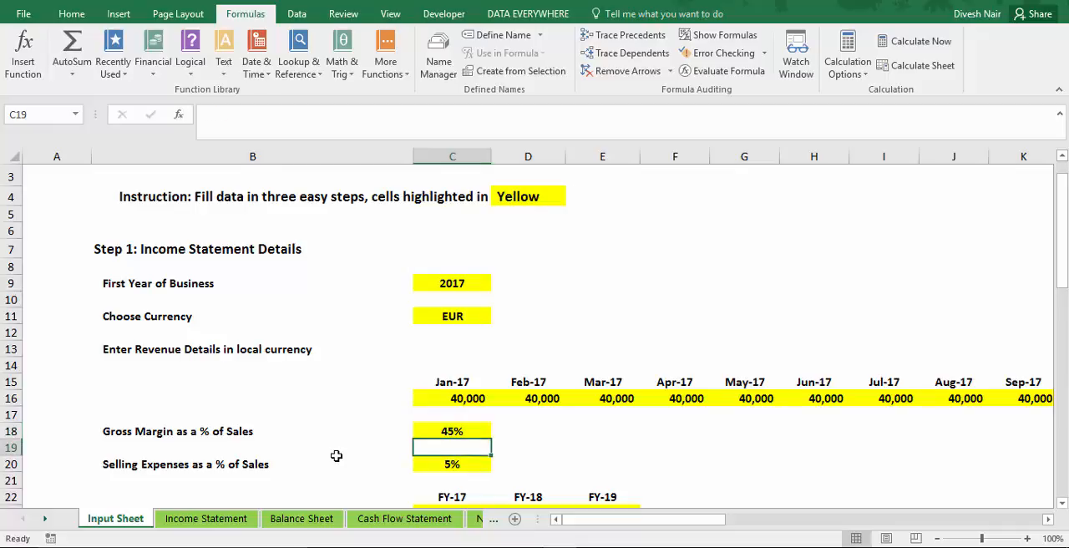
key("Up")
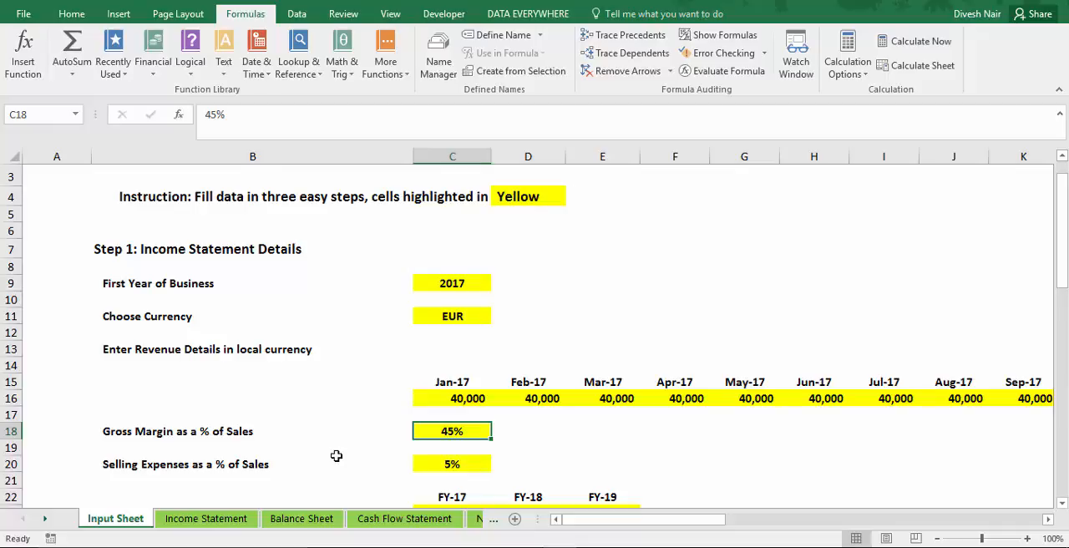
Check the FY-17 cost of sales and gross margin formulas on the Income Statement.
key("ctrl+minus")
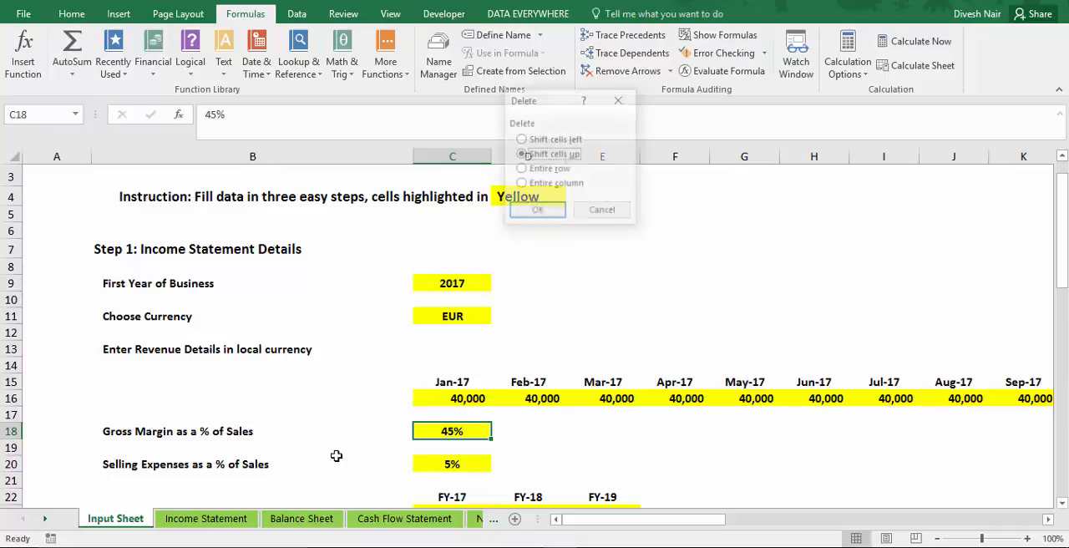
key("Escape")
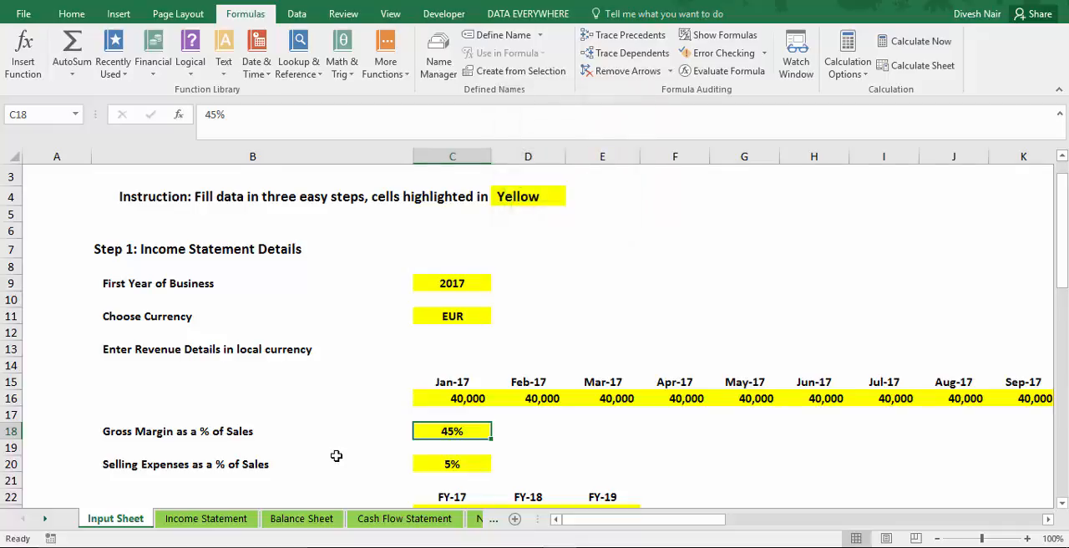
key("ctrl+Page_Down")
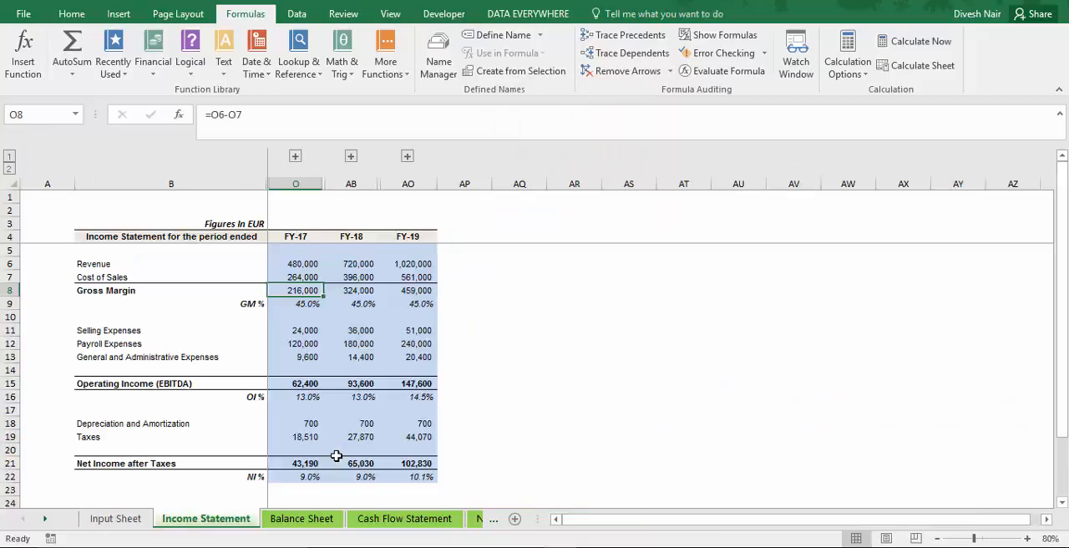
key("Up")
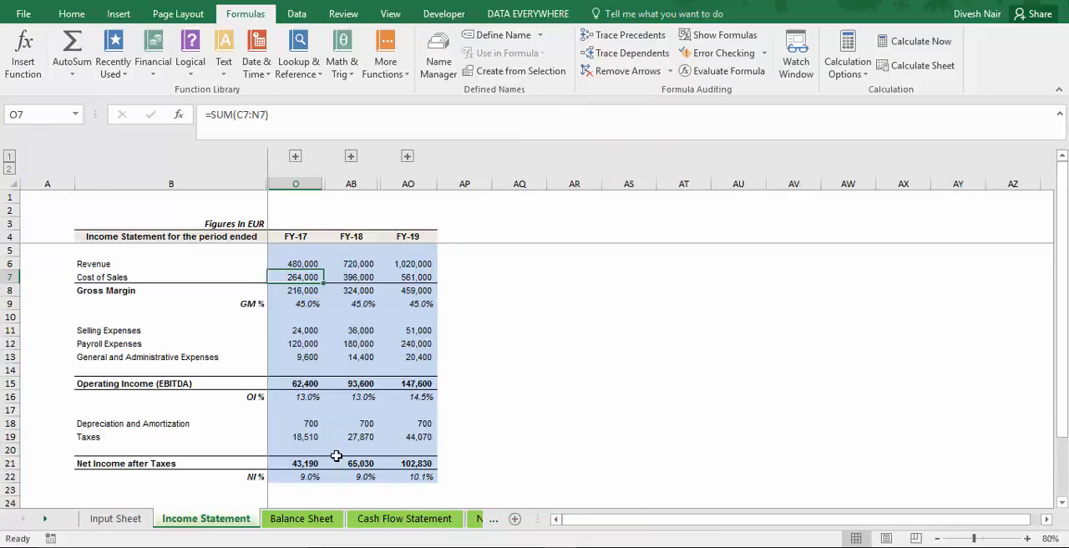
key("Down")
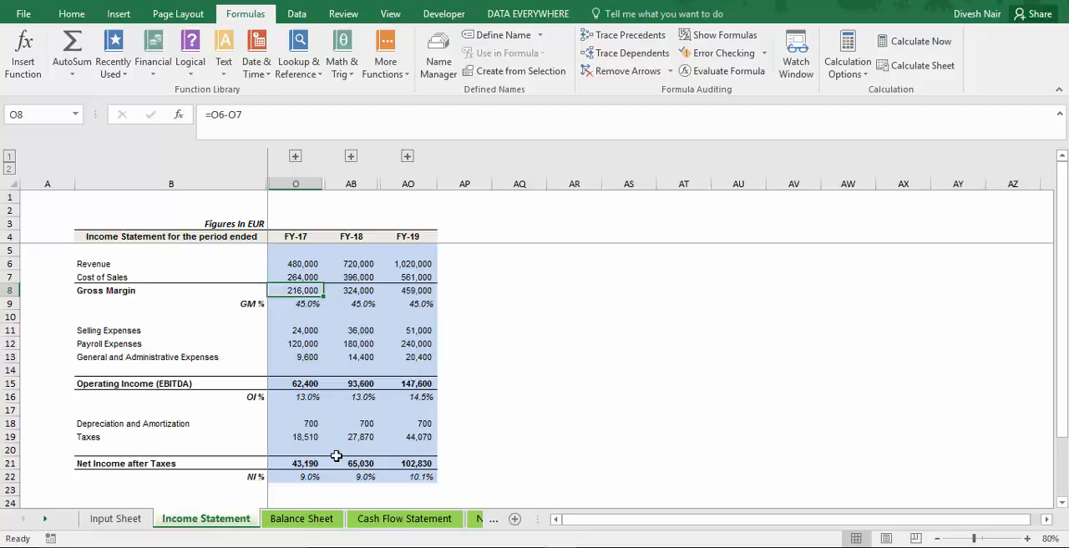
Set the gross margin percentage in C18 of the Input Sheet to 55% and check the FY-17 gross margin and cost of sales.
key("ctrl+Page_Up")
type("55")
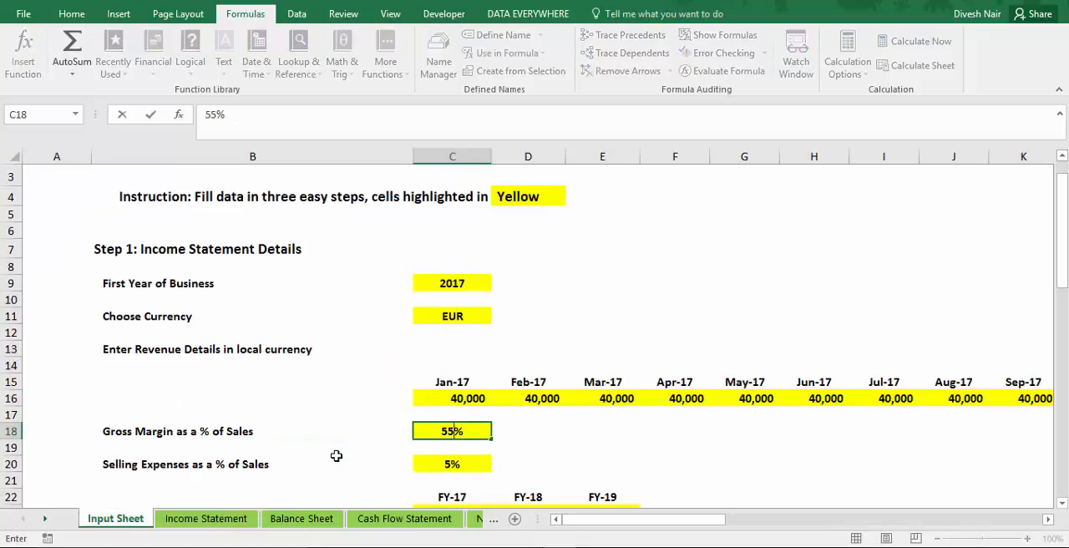
key("Return")
key("ctrl+Page_Down")
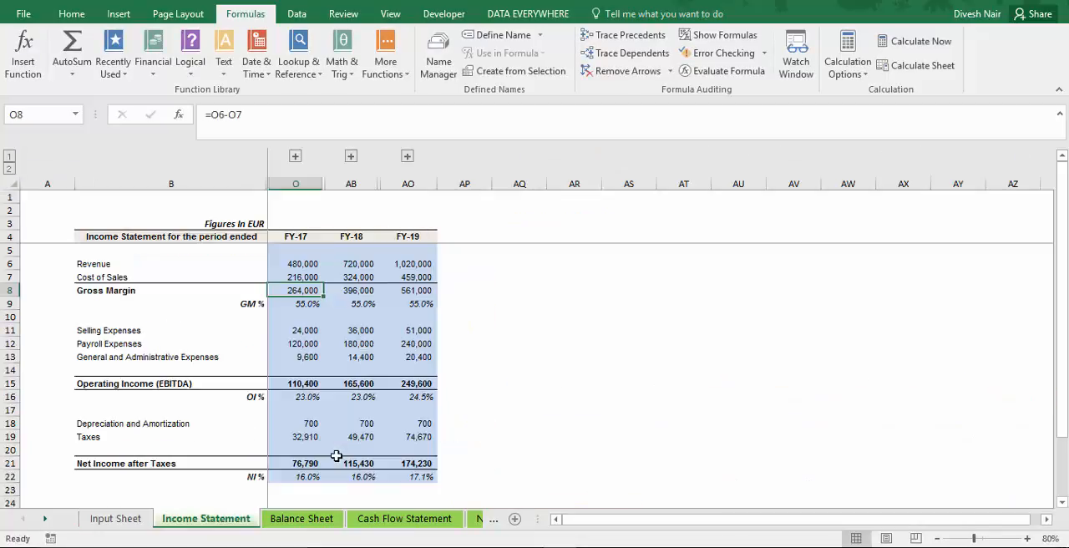
key("Down")
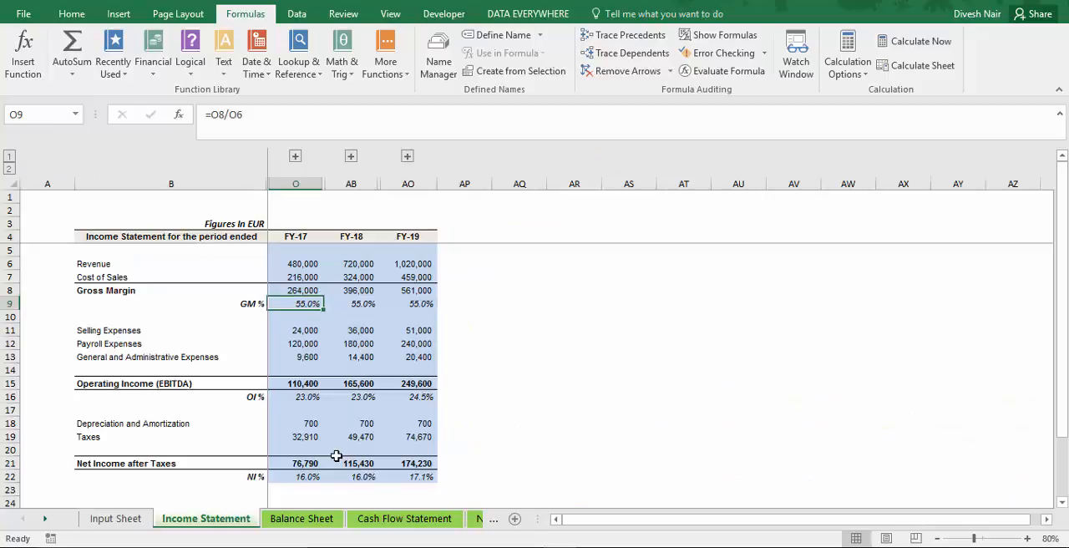
key("Up")
key("Up")
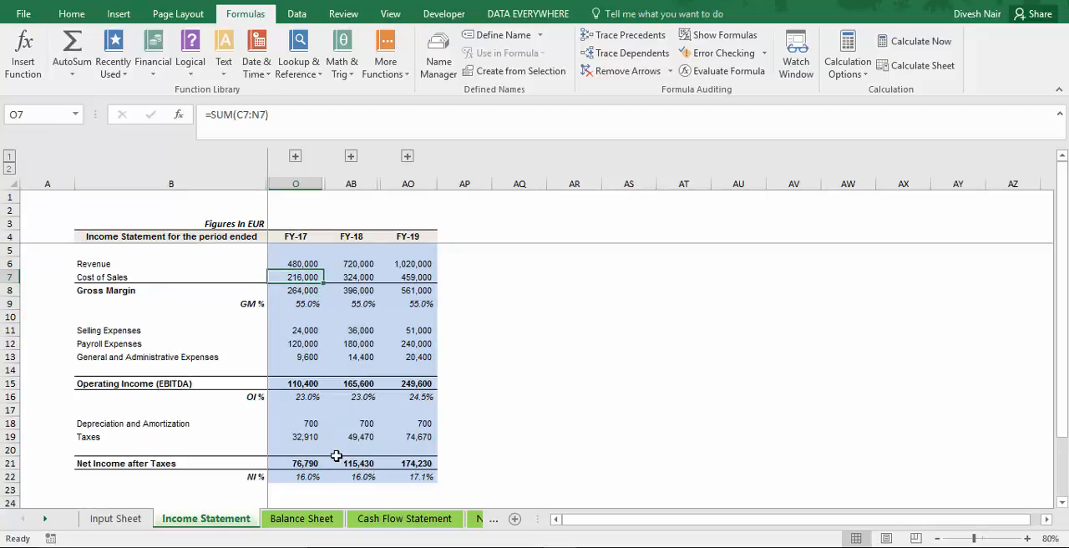
Restore the gross margin percentage in C18 of the Input Sheet to 45%.
key("ctrl+Page_Up")
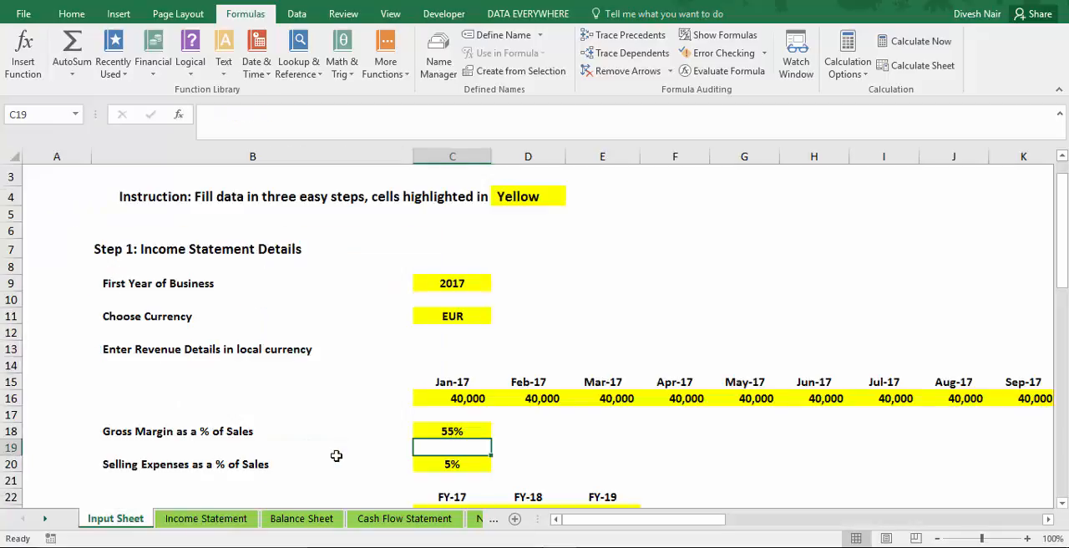
key("Up")
type("45")
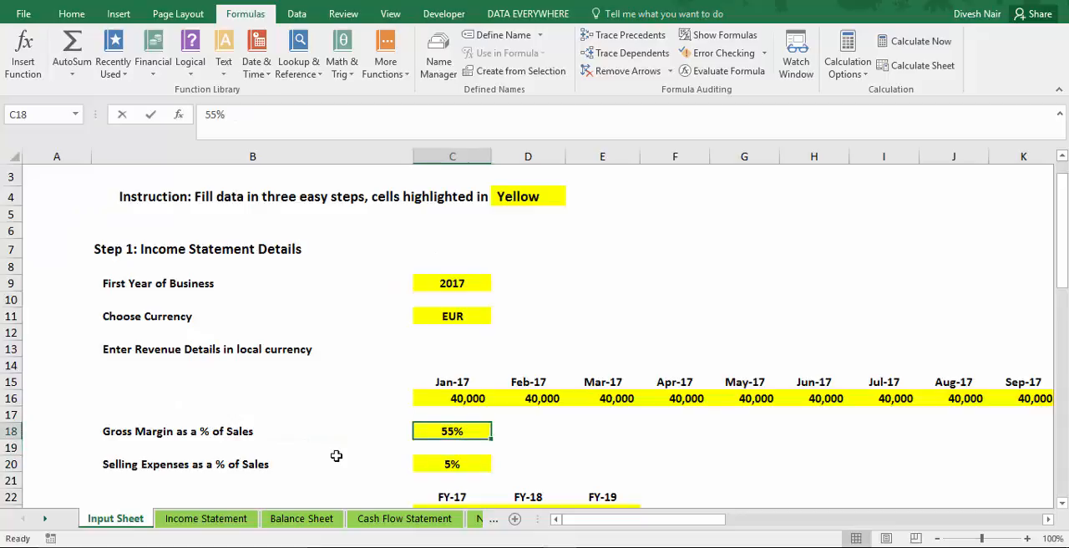
key("Return")
Look at the selling expenses percentage in C20, then check the FY-17 selling expenses on the Income Statement.
key("Down")
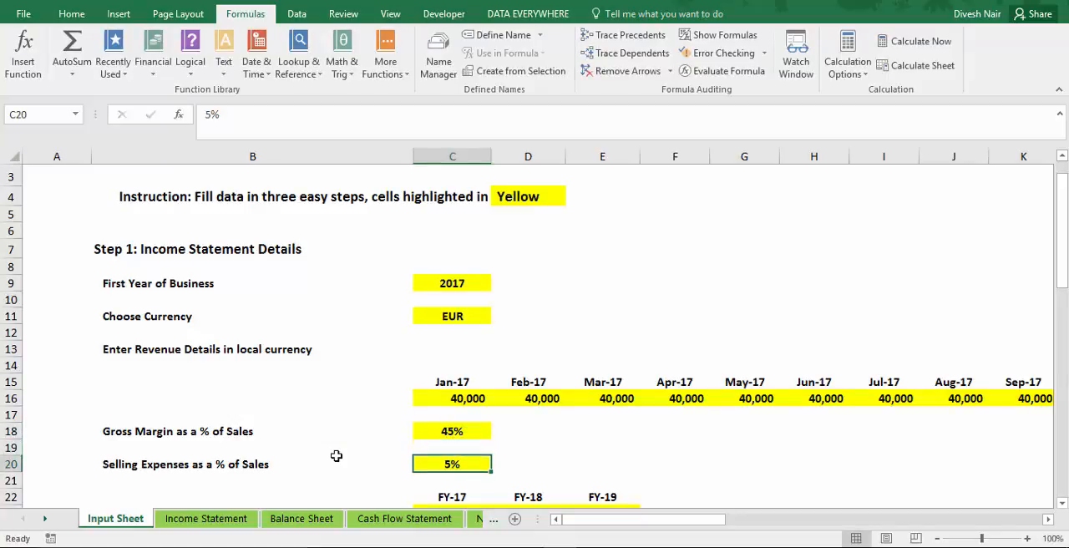
key("Left")
key("Right")
key("Down")
key("Down")
key("Up")
key("Up")
key("ctrl+Page_Down")
key("Down")
key("Down")
key("Down")
key("Down")
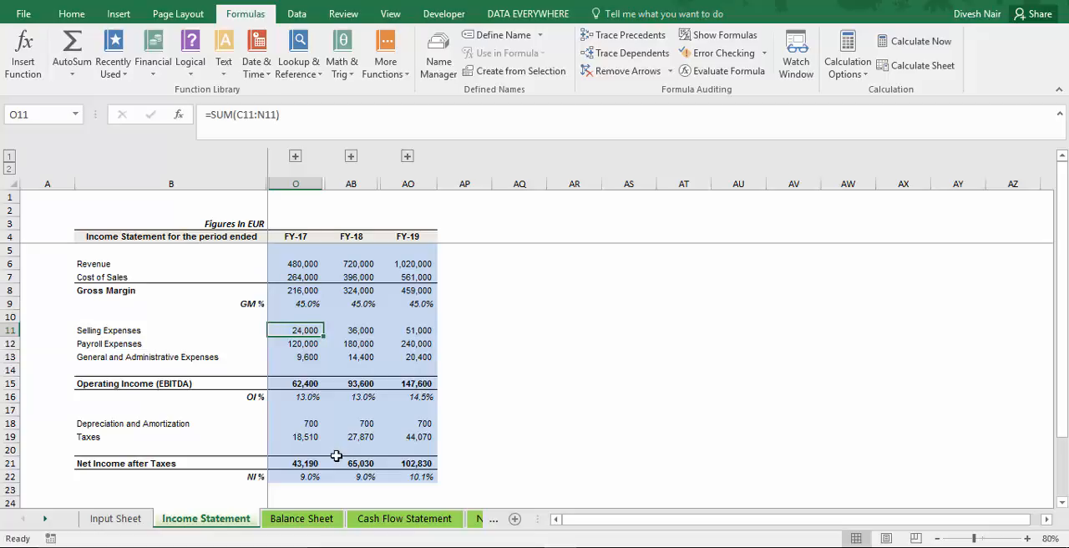
Set the selling expenses percentage in C20 of the Input Sheet to 10% and check its effect on the Income Statement.
key("ctrl+Page_Up")
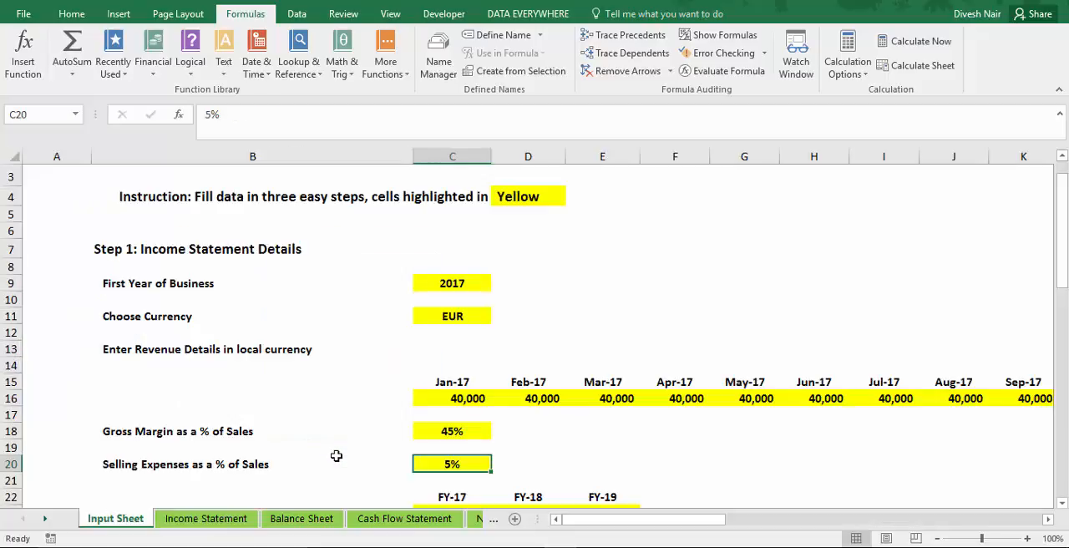
type("10")
key("Return")
key("ctrl+Page_Down")
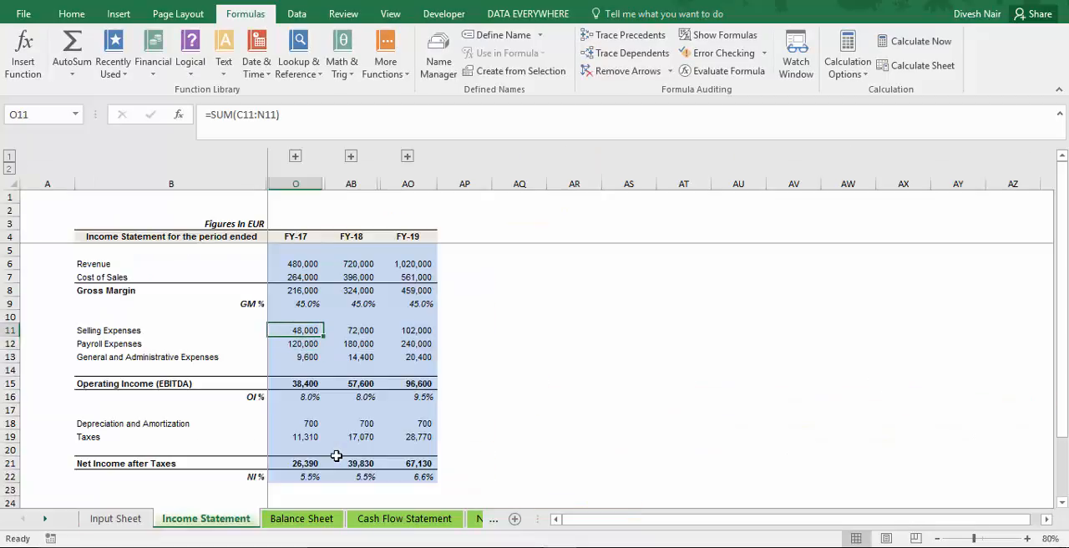
Restore the selling expenses percentage in C20 of the Input Sheet to 5%.
key("ctrl+Page_Up")
key("Up")
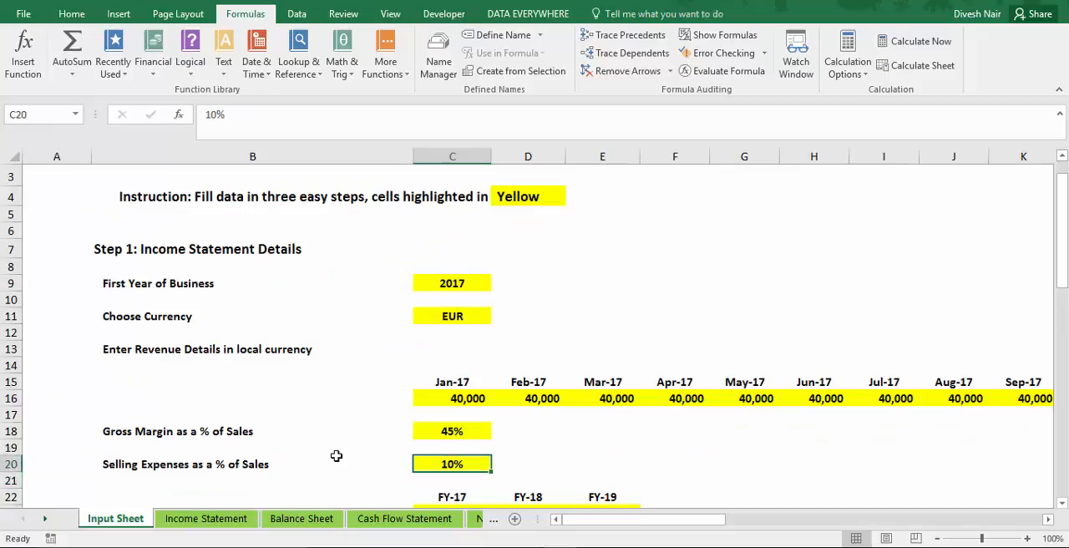
type("5")
key("Return")
Review the per-month payroll cost inputs for FY-17, FY-18 and FY-19 in row 23 of the Input Sheet.
key("Down")
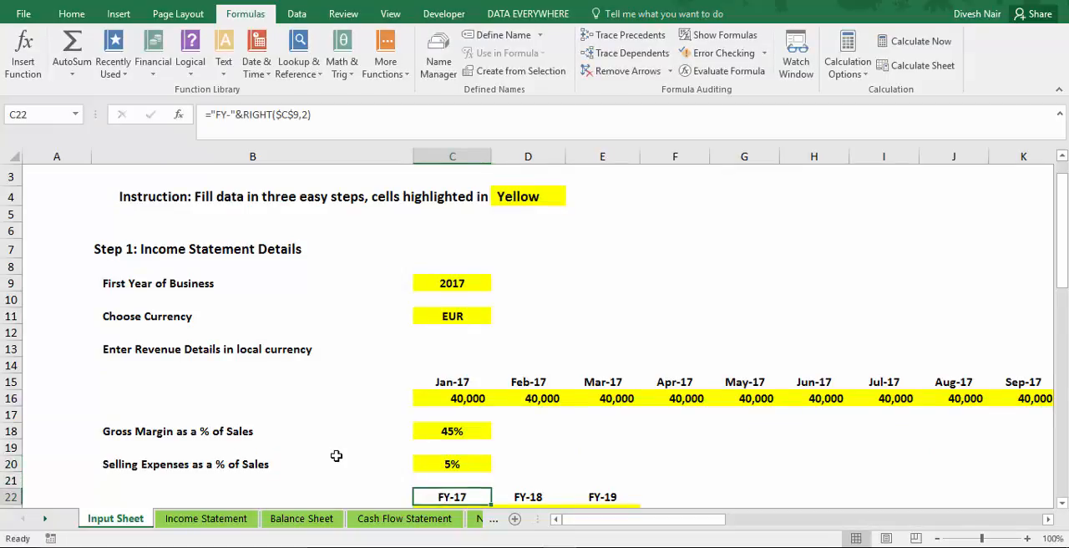
key("Down")
key("Down")
key("Down")
key("Up")
key("Up")
key("Up")
key("Up")
key("Up")
key("Up")
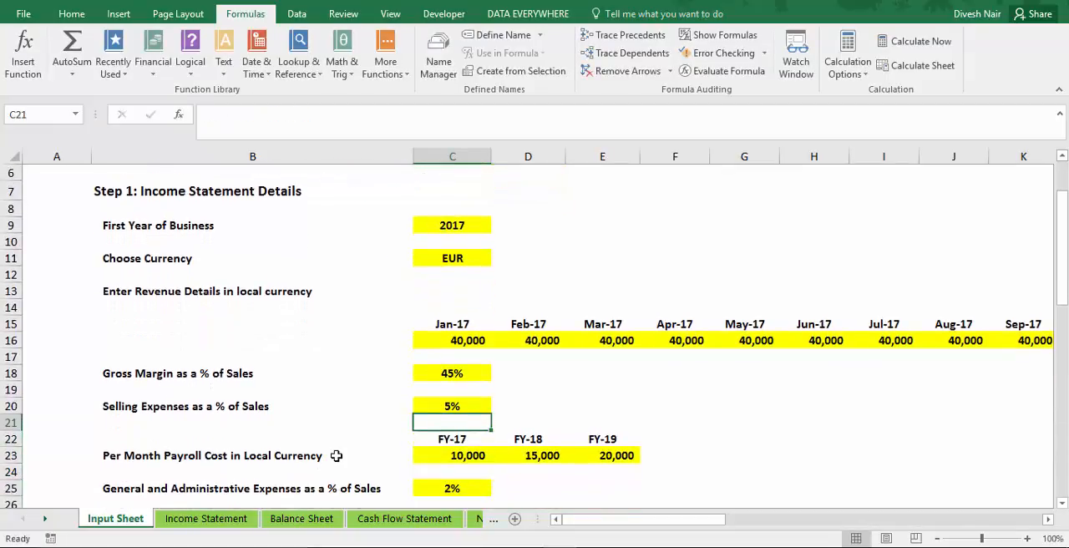
key("Left")
key("Down")
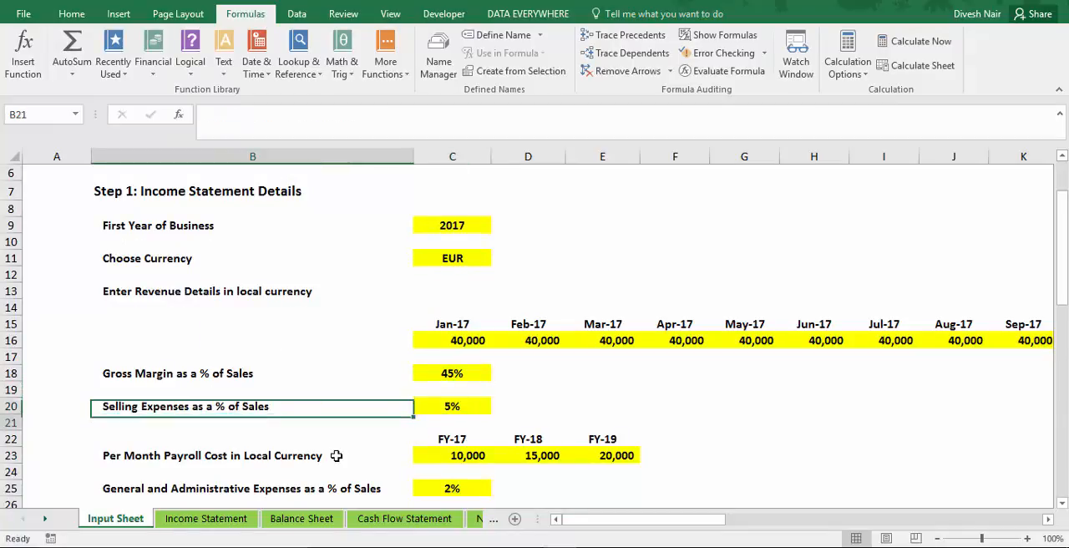
key("Down")
key("Down")
key("Down")
key("Right")
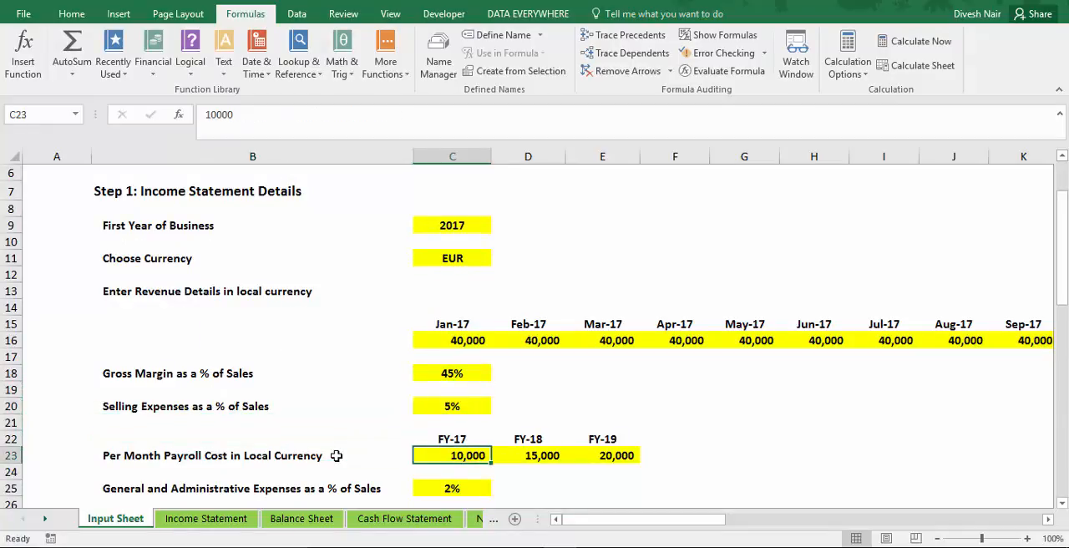
key("Right")
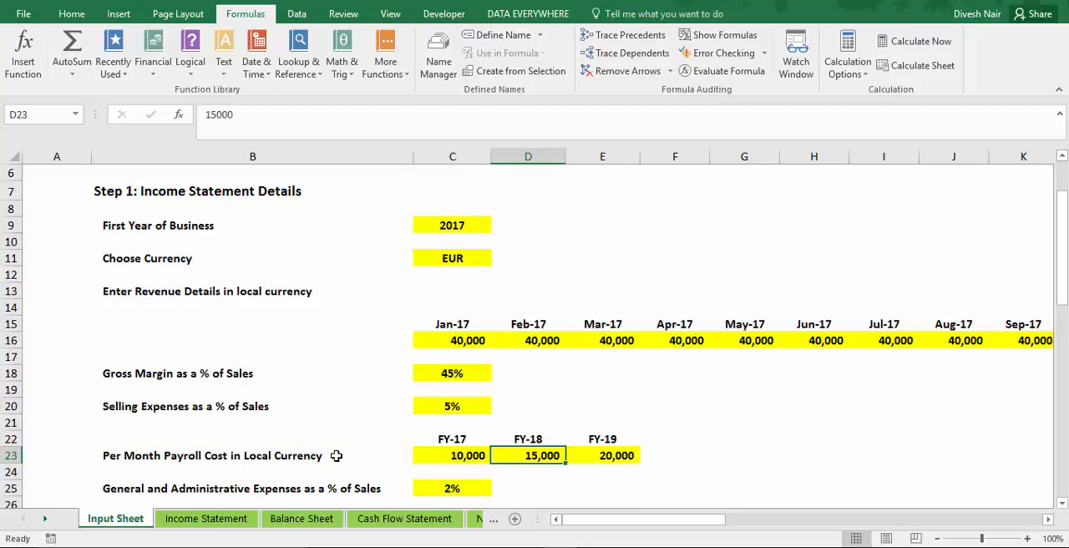
key("Right")
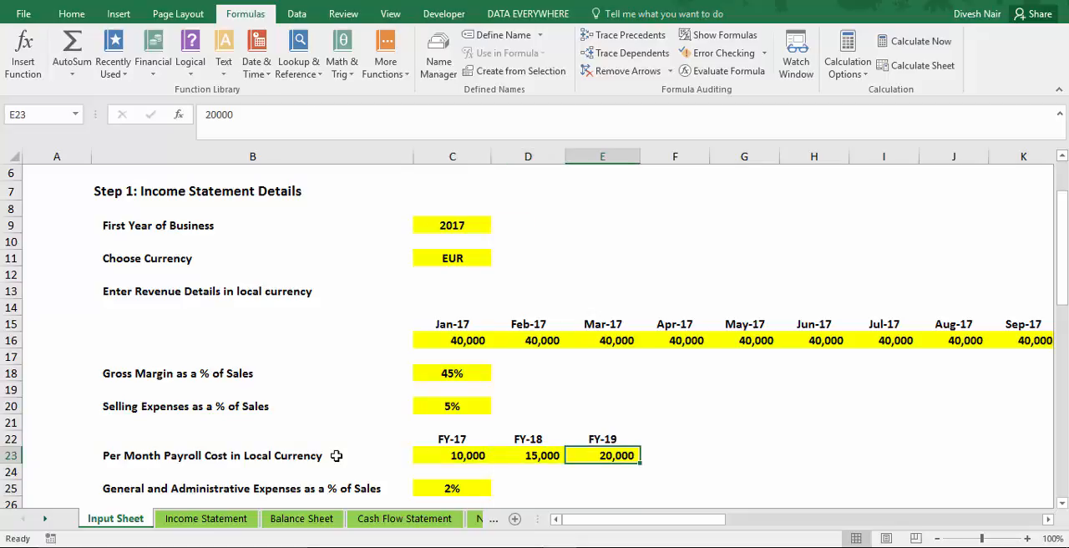
Review the general and administrative expenses percentage in C25 and the tax rate in C27 of the Input Sheet.
key("Left")
key("Down")
key("Left")
key("Down")
key("Down")
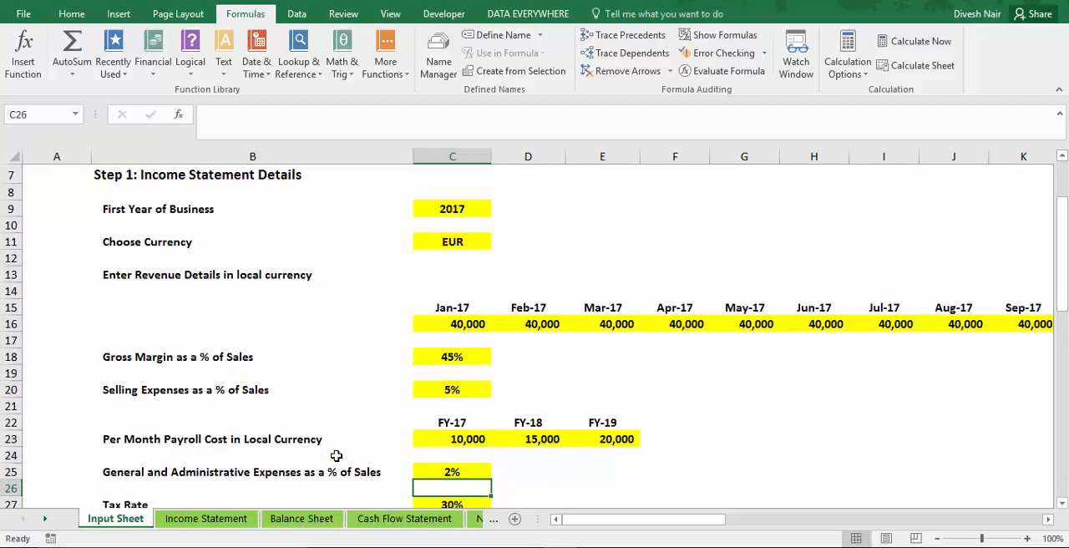
key("Up")
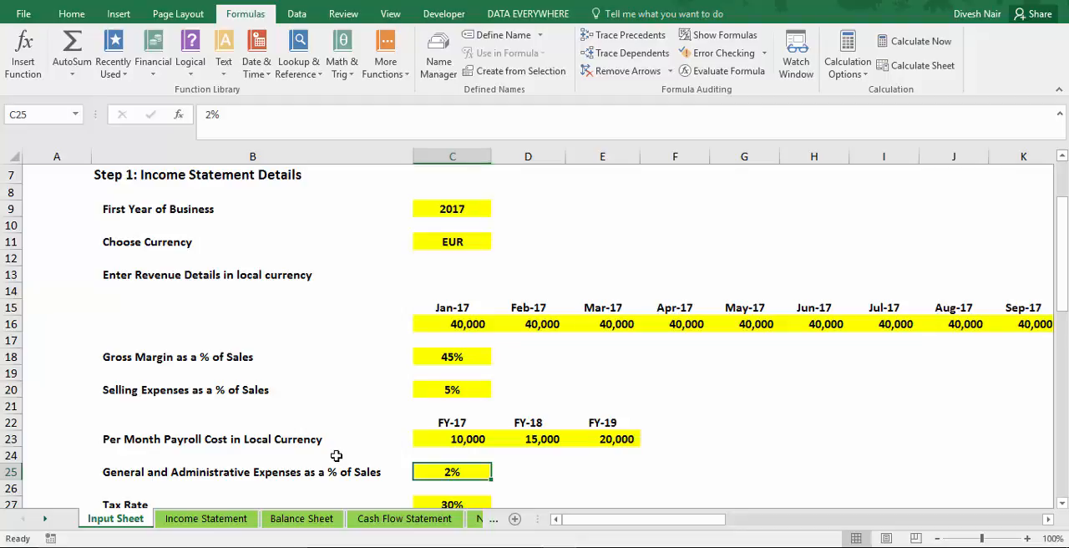
key("Down")
key("Down")
key("Down")
key("Up")
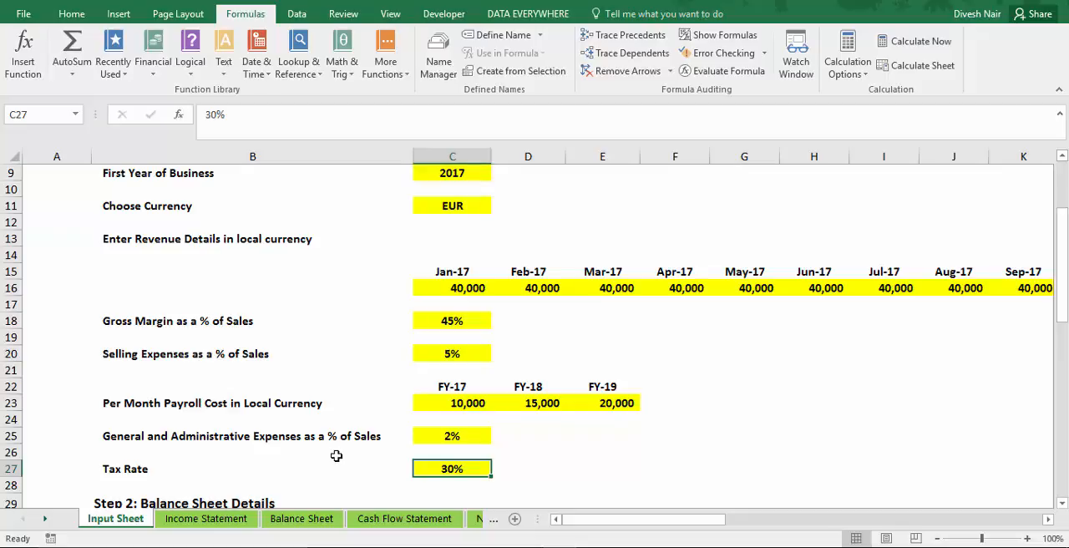
Expand the grouped monthly columns for all three years on the Income Statement.
key("ctrl+Page_Down")
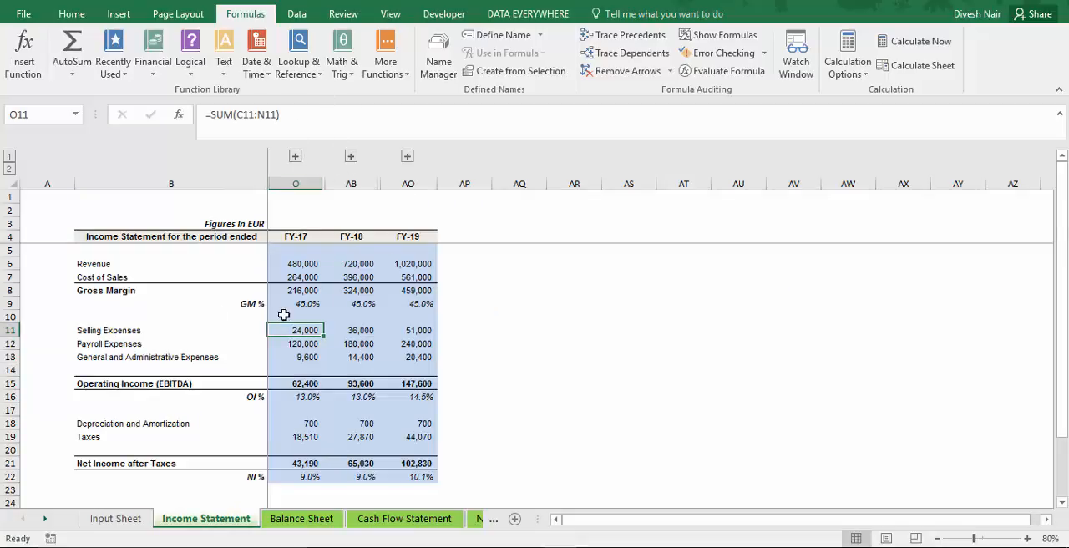
left_click(295, 157)
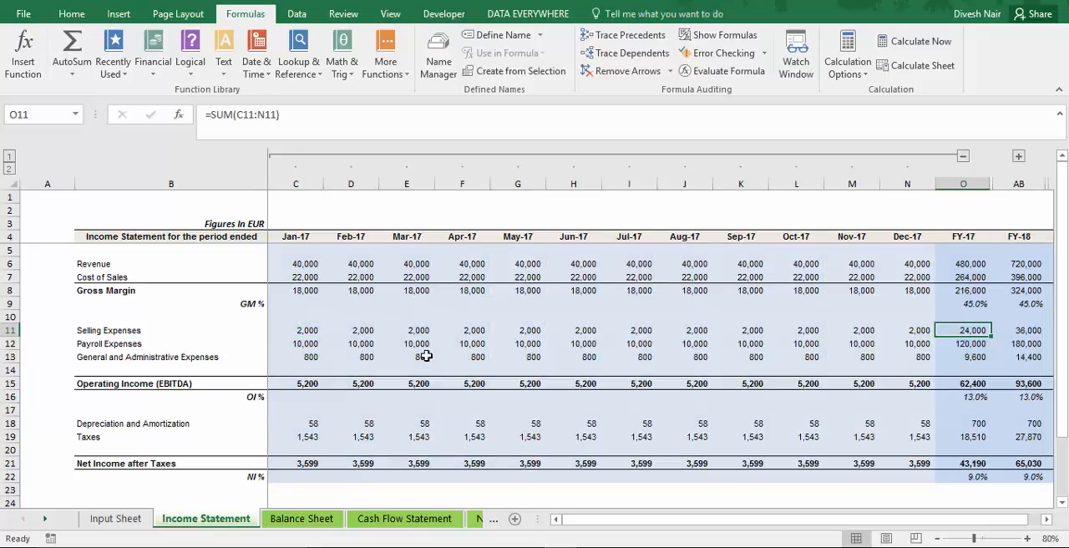
left_click(9, 169)
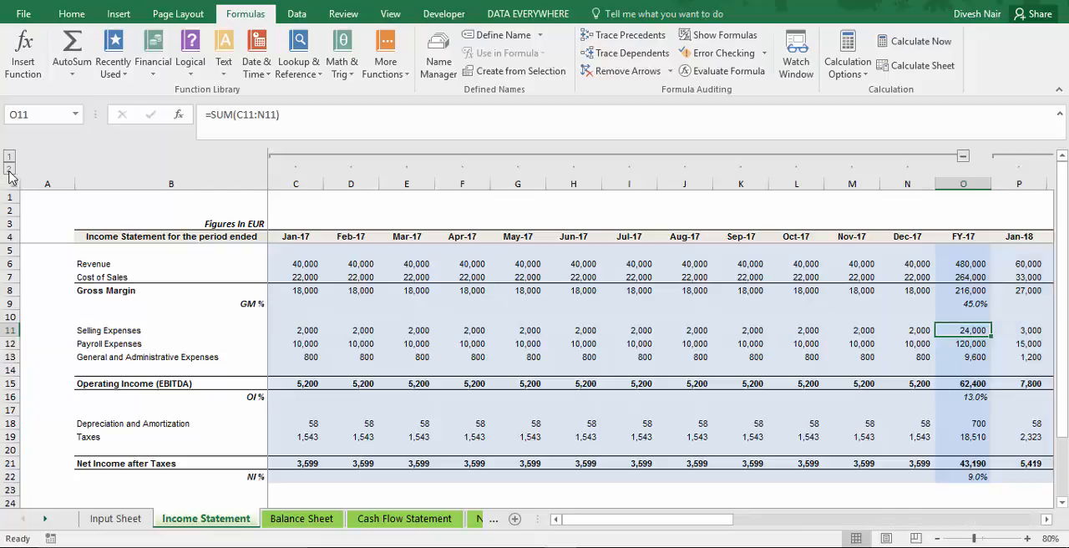
Look across the Income Statement's monthly columns from Jan-17 through FY-19 and return to the first months' revenue.
key("Left")
key("Left")
key("Left")
key("Left")
key("Left")
key("Left")
key("Left")
key("Left")
key("Left")
key("Left")
key("Left")
key("Left")
key("Left")
key("Left")
key("Right")
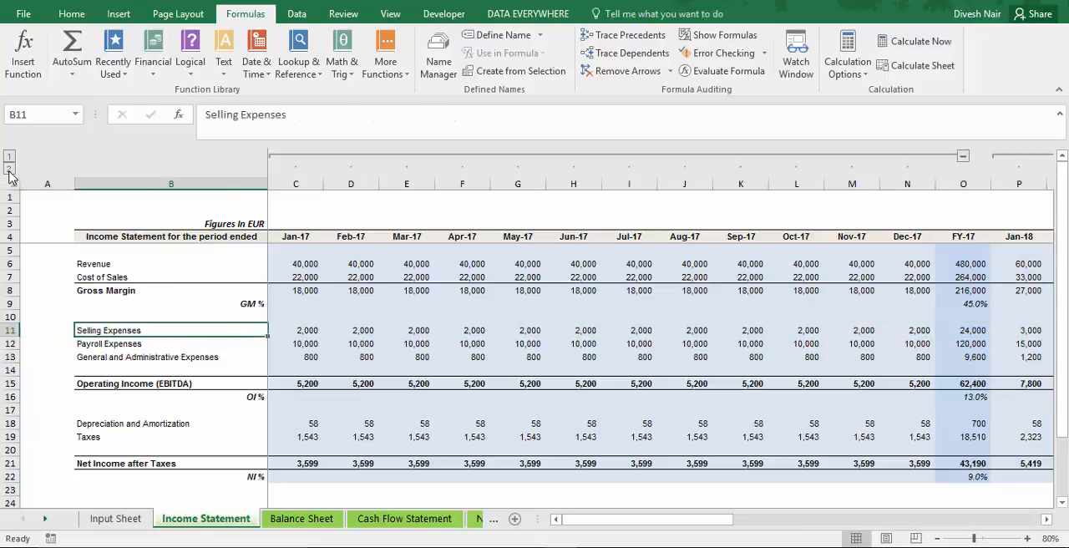
key("Up")
key("Up")
key("Up")
key("Right")
key("Right")
key("Right")
key("Right")
key("Right")
key("Right")
key("Right")
key("Right")
key("Right")
key("Right")
key("Right")
key("Right")
key("Right")
key("Right")
key("Right")
key("Right")
key("Right")
key("Right")
key("Right")
key("Right")
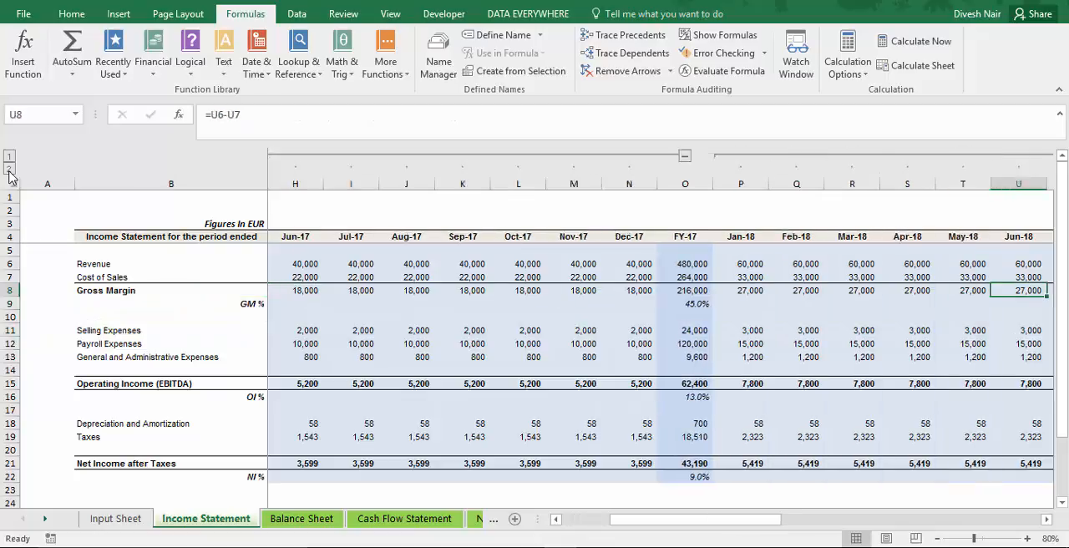
key("Right")
key("Right")
key("Right")
key("Right")
key("Right")
key("Right")
key("Right")
key("Right")
key("Right")
key("Right")
key("Right")
key("Right")
key("Right")
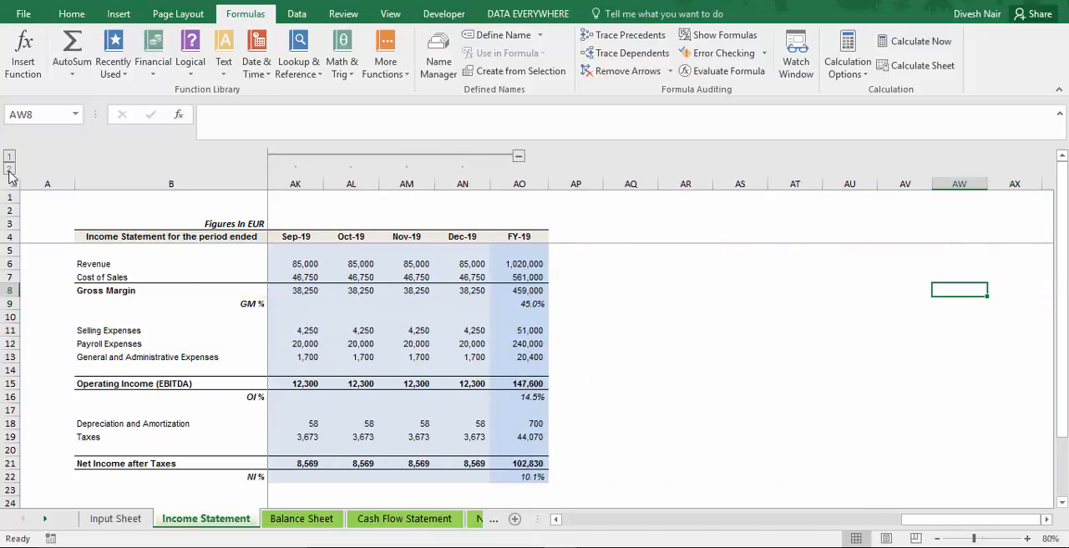
key("Left")
key("Left")
key("Left")
key("Left")
key("Left")
key("Left")
key("Left")
key("Left")
key("Left")
key("Left")
key("Left")
key("Left")
key("Left")
key("Left")
key("Left")
key("Left")
key("Left")
key("Left")
key("Left")
key("Left")
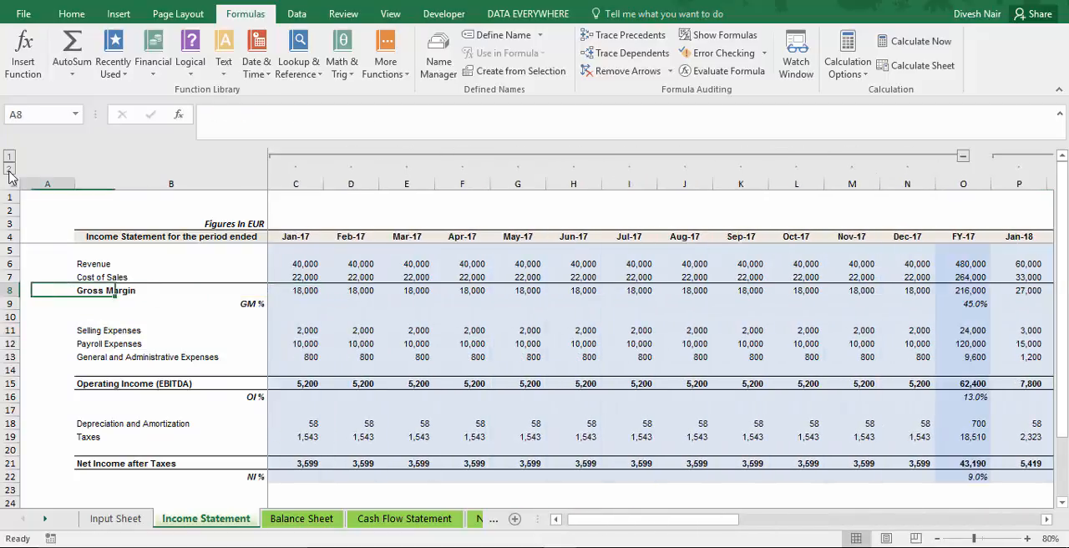
key("Up")
key("Right")
key("Right")
key("Right")
key("Right")
key("Right")
key("Right")
key("Right")
key("Right")
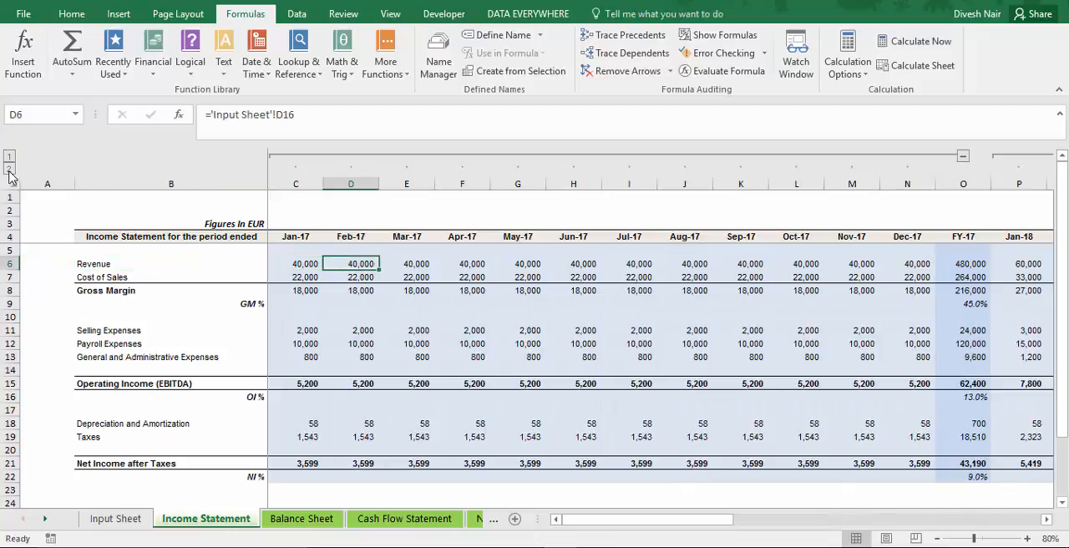
Highlight the FY-17 monthly income statement from the header row through Net Income after Taxes (B4:O21).
key("Up")
key("Up")
key("Left")
key("Left")
key("Left")
key("Left")
key("Left")
key("Left")
key("Left")
key("Left")
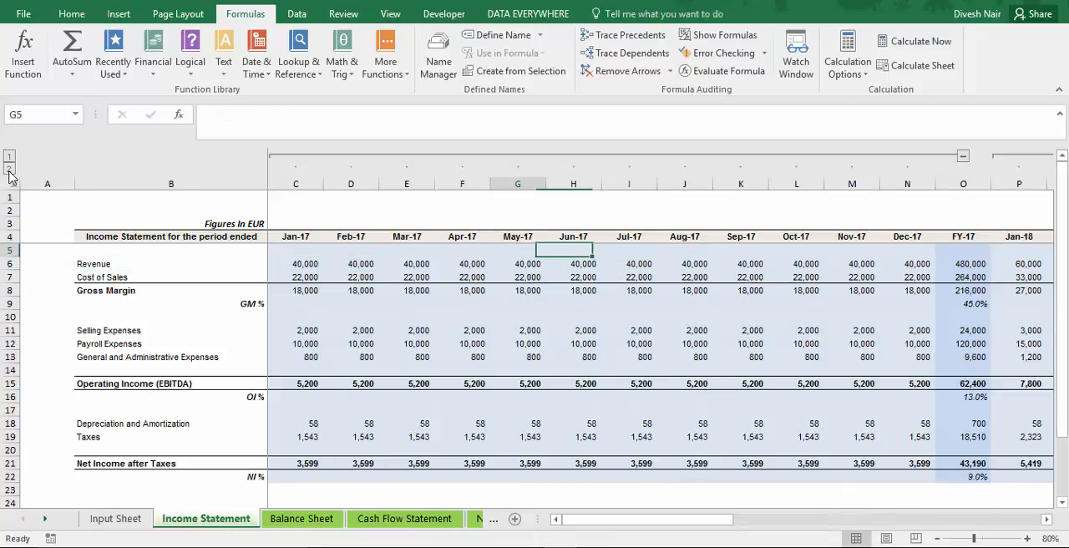
key("Right")
key("shift+Right")
key("shift+Right")
key("shift+Right")
key("shift+Right")
key("shift+Right")
key("shift+Right")
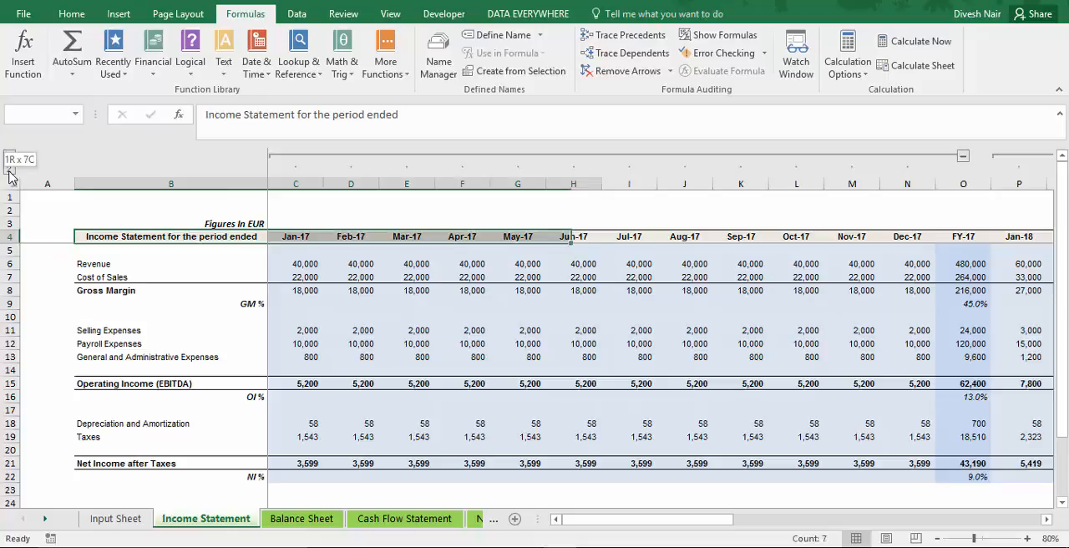
key("shift+Down")
key("shift+Down")
key("shift+Down")
key("shift+Down")
key("shift+Down")
key("shift+Down")
key("shift+Down")
key("shift+Down")
key("shift+Down")
key("shift+Down")
key("shift+Down")
key("shift+Down")
key("shift+Down")
key("shift+Down")
key("shift+Down")
key("shift+Down")
key("shift+Down")
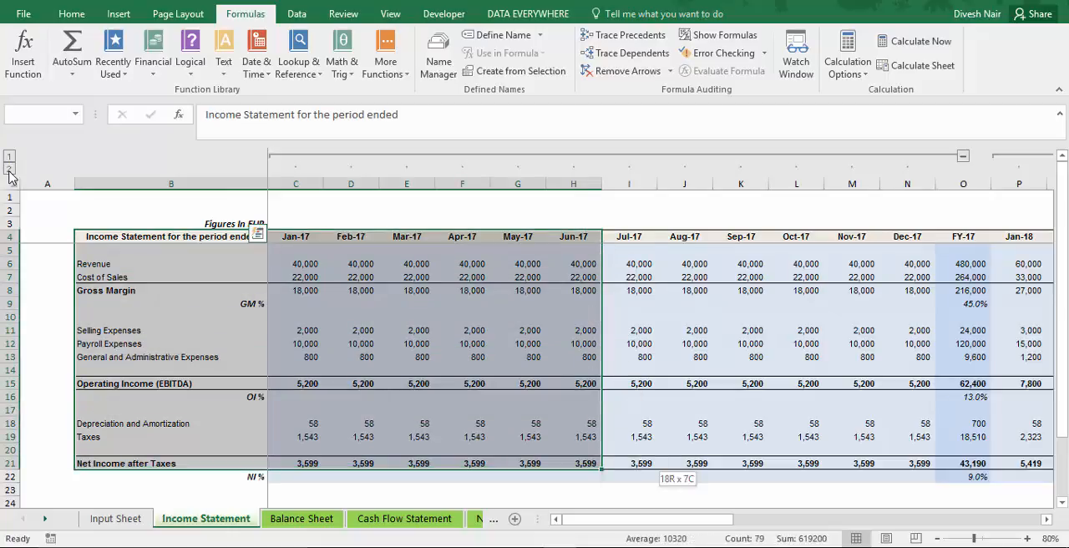
key("shift+Right")
key("shift+Right")
key("shift+Right")
key("shift+Right")
key("shift+Right")
key("shift+Right")
key("shift+Right")
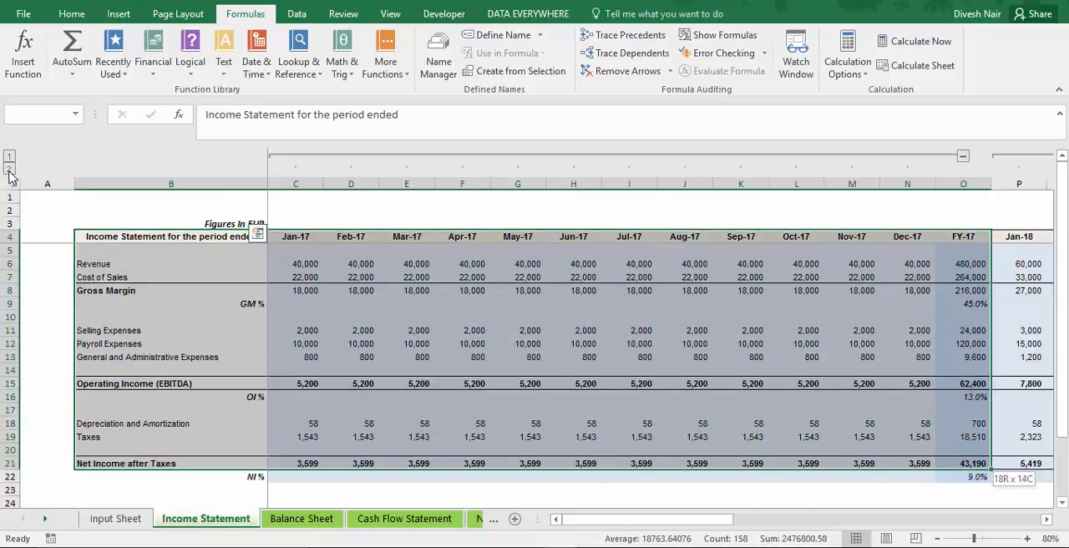
Highlight the FY-17 monthly statement again, including the currency line above the header (B3:O21).
key("Up")
key("Down")
key("Up")
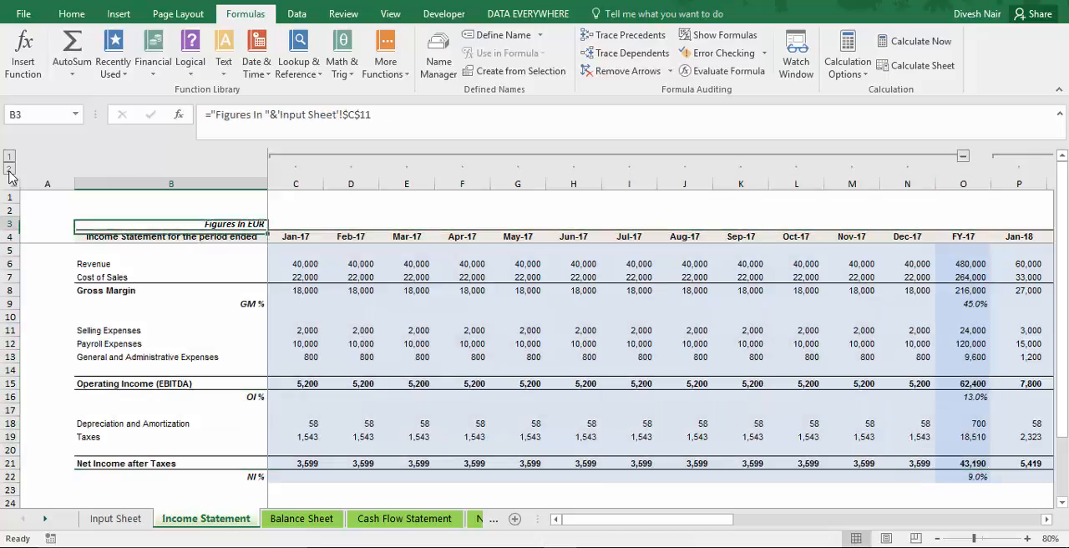
key("shift+Down")
key("shift+Down")
key("shift+Down")
key("shift+Down")
key("shift+Down")
key("shift+Down")
key("shift+Down")
key("shift+Down")
key("shift+Down")
key("shift+Down")
key("shift+Down")
key("shift+Down")
key("shift+Down")
key("shift+Down")
key("shift+Down")
key("shift+Down")
key("shift+Down")
key("shift+Down")
key("shift+Right")
key("shift+Right")
key("shift+Right")
key("shift+Right")
key("shift+Right")
key("shift+Right")
key("shift+Right")
key("shift+Right")
key("shift+Right")
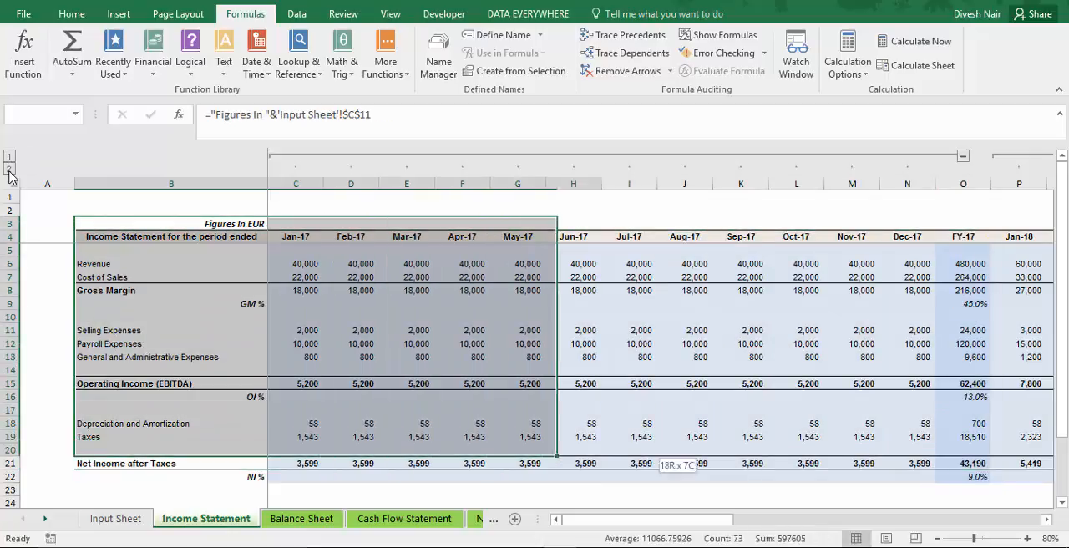
key("shift+Right")
key("shift+Right")
key("shift+Right")
key("shift+Right")
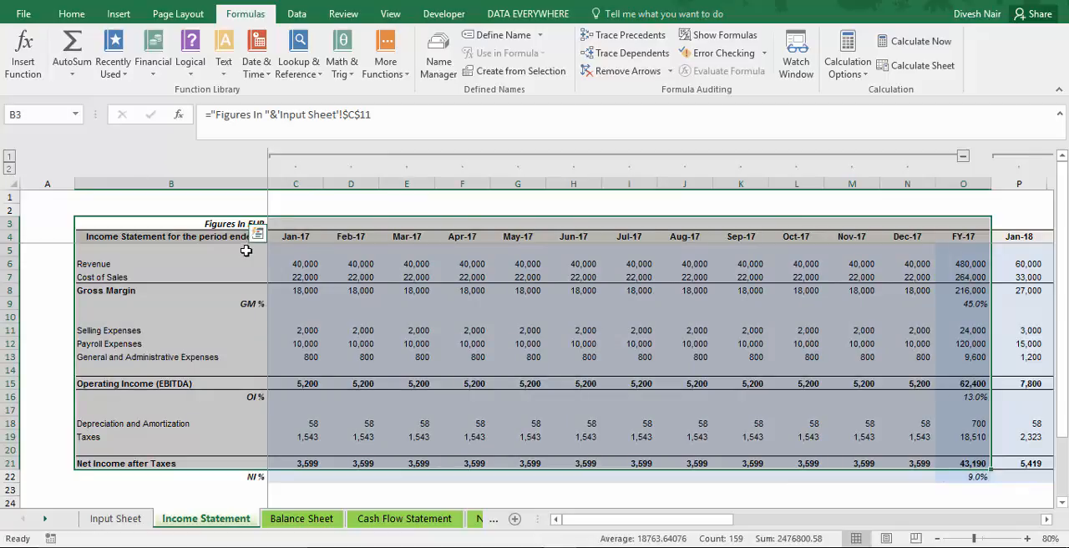
Collapse the monthly columns to yearly totals, and highlight the full FY-17 to FY-19 statement (B3:AO22) for review.
left_click(10, 157)
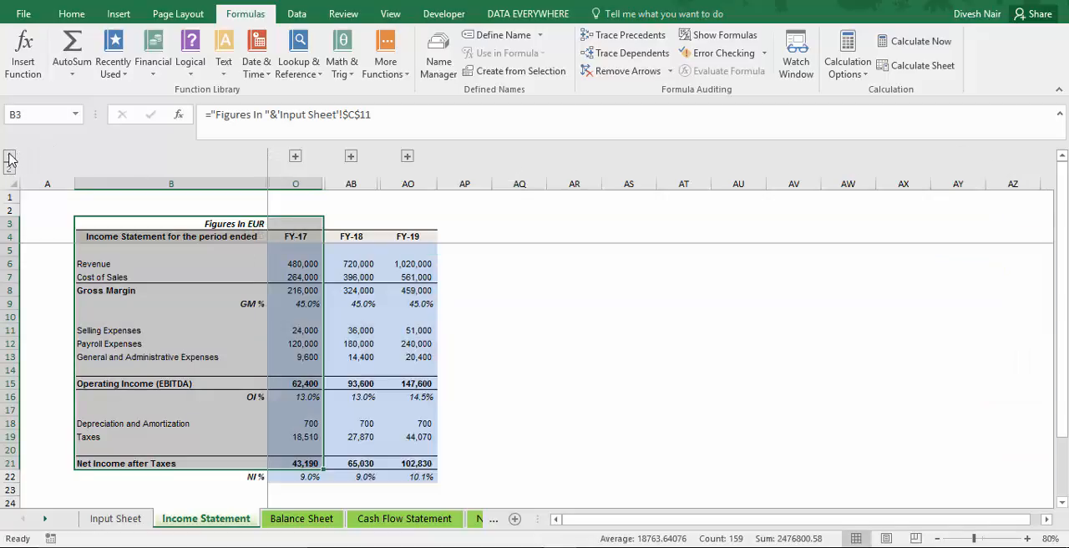
key("Down")
key("Up")
key("shift+Right")
key("shift+Down")
key("shift+Down")
key("shift+Down")
key("shift+Down")
key("shift+Down")
key("shift+Down")
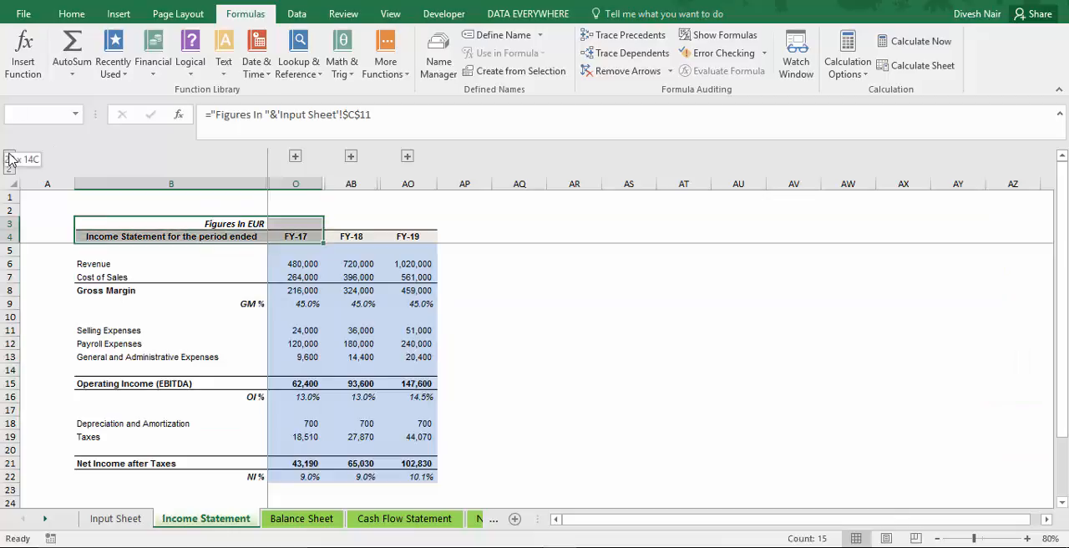
key("shift+Down")
key("shift+Down")
key("shift+Down")
key("shift+Down")
key("shift+Down")
key("shift+Right")
key("shift+Down")
key("shift+Down")
key("shift+Down")
key("shift+Down")
key("shift+Down")
key("shift+Down")
key("shift+Down")
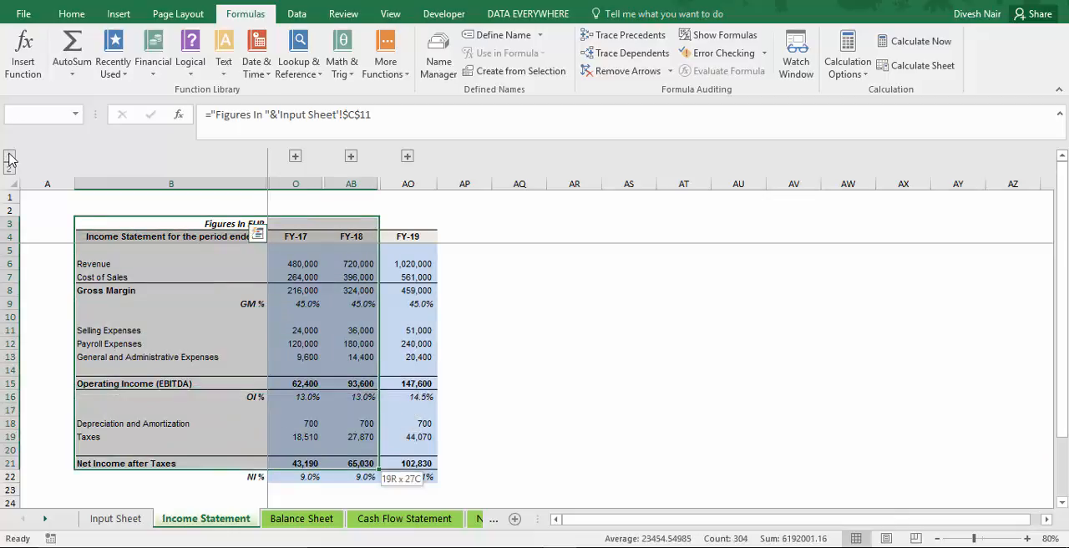
key("shift+Right")
key("shift+Down")
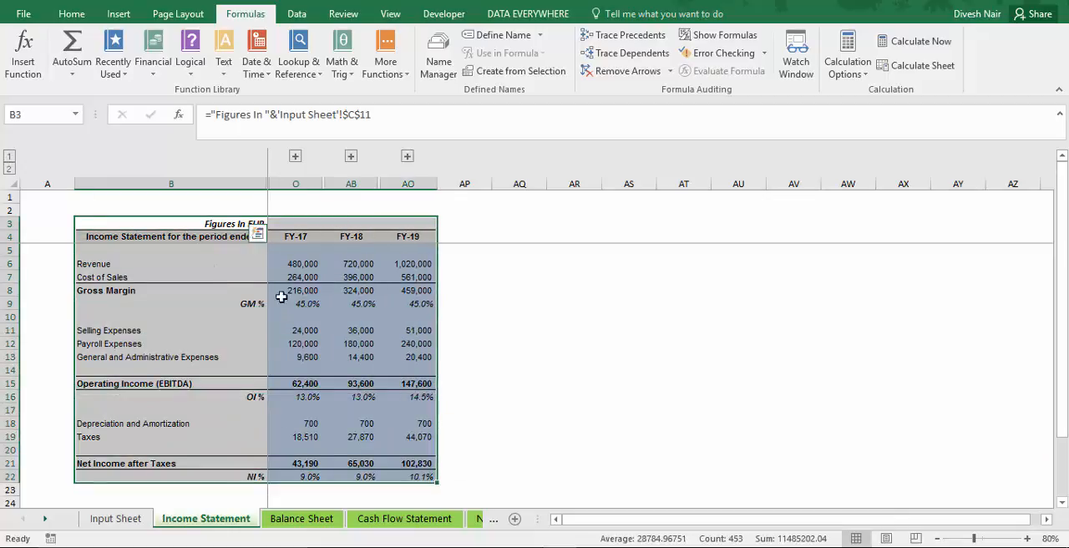
left_click(504, 330)
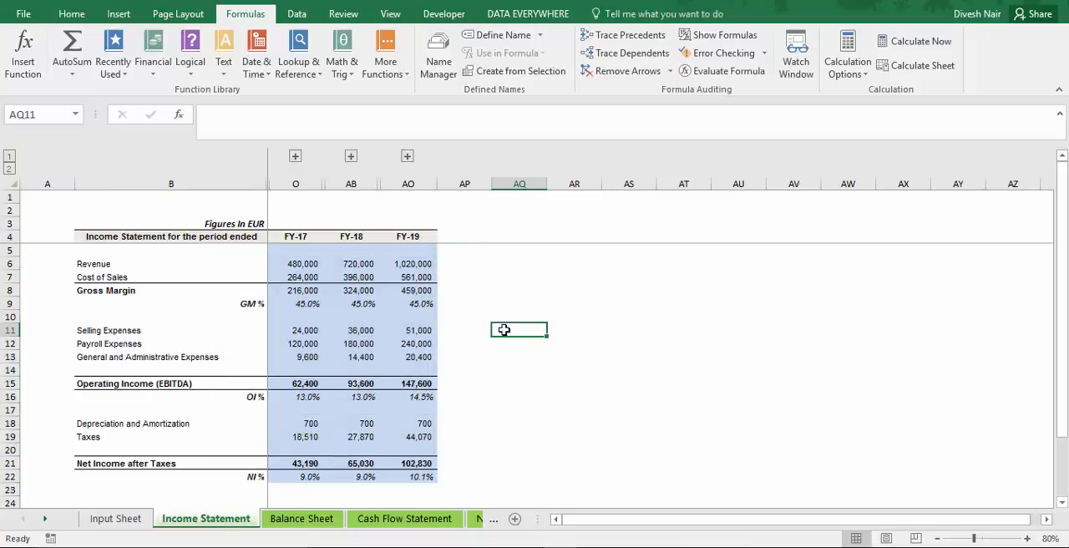